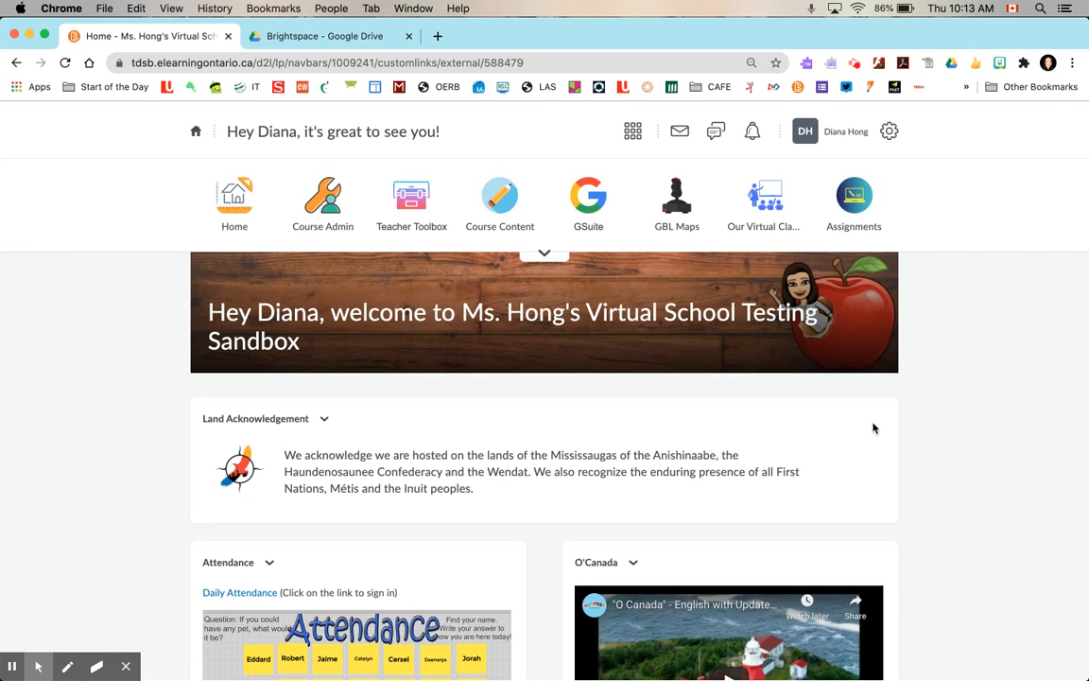
- Look through the course homepage down to the DIY Makeshift Gallery and view the image linked from "This is my monday"
scroll(913, 397, down, 15)
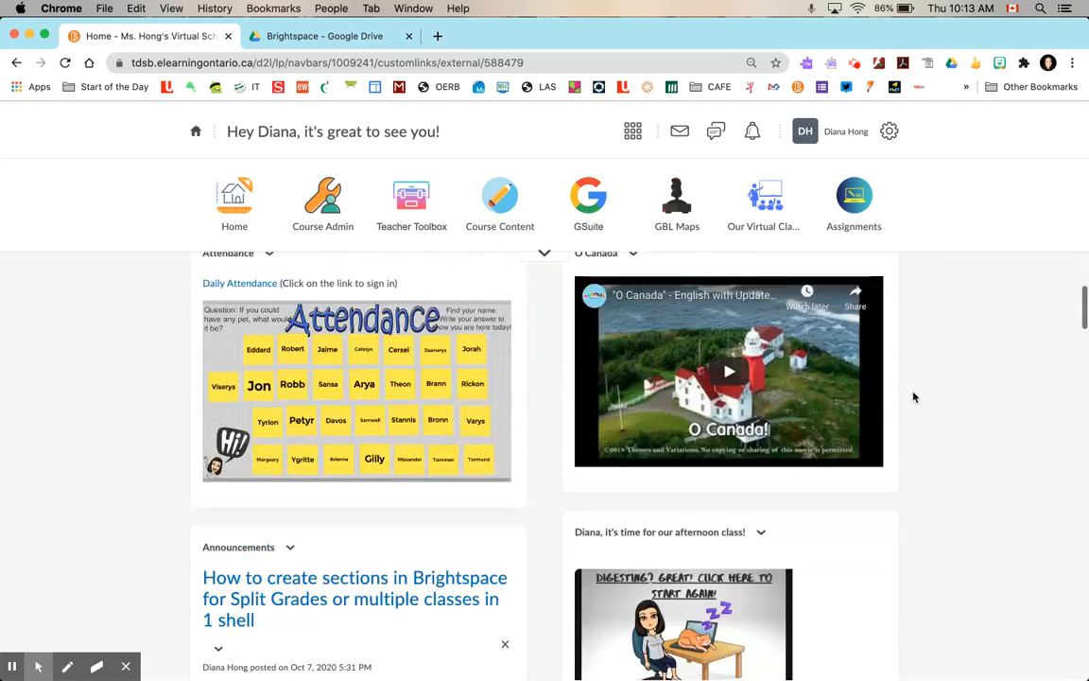
scroll(913, 397, down, 15)
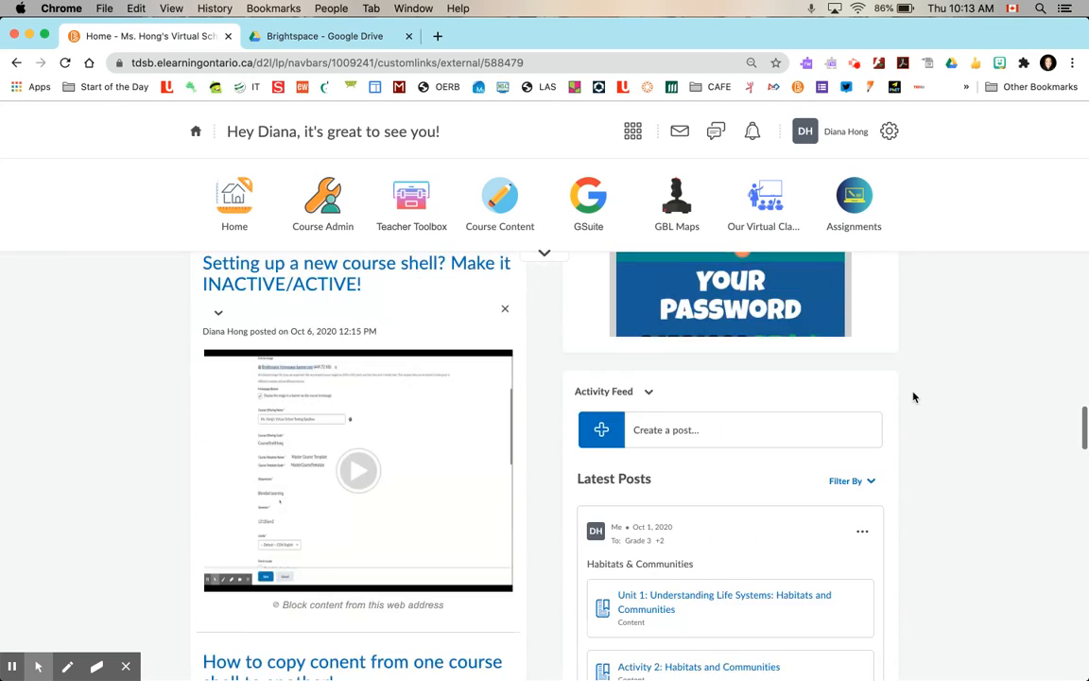
scroll(913, 397, down, 5)
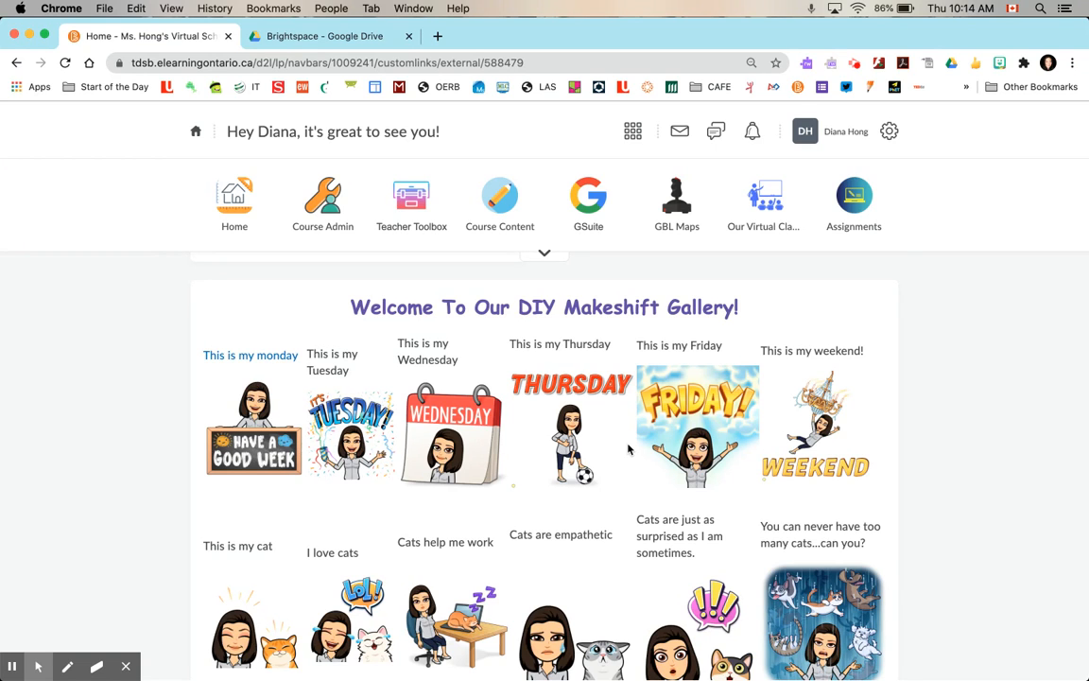
scroll(614, 444, down, 5)
scroll(627, 450, down, 5)
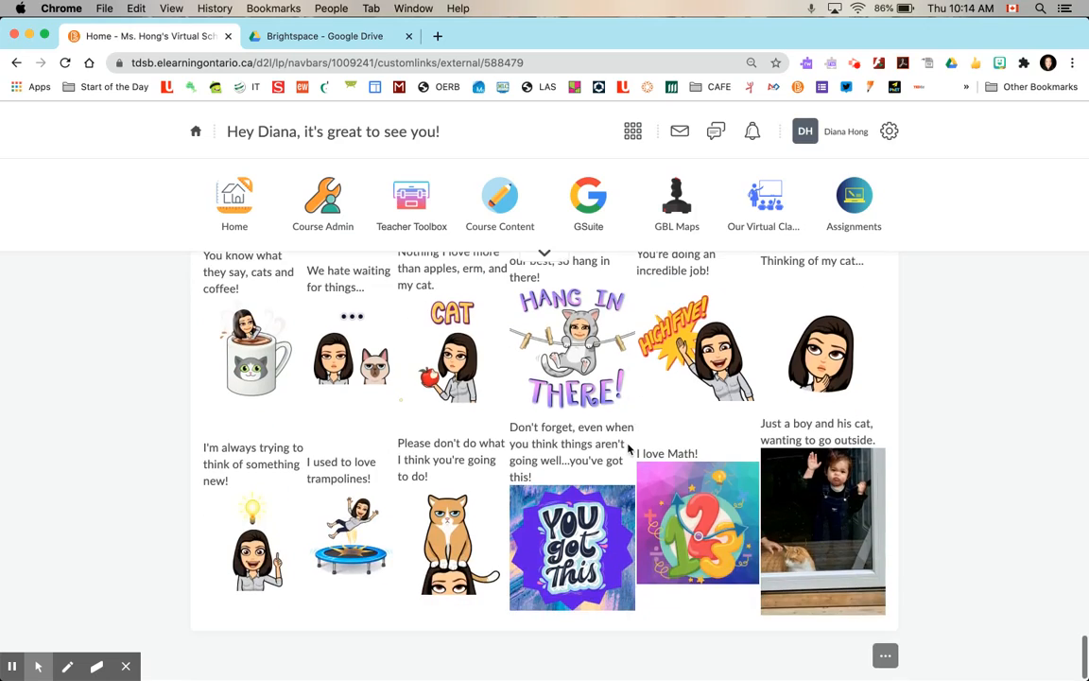
scroll(628, 450, up, 2)
scroll(628, 450, up, 7)
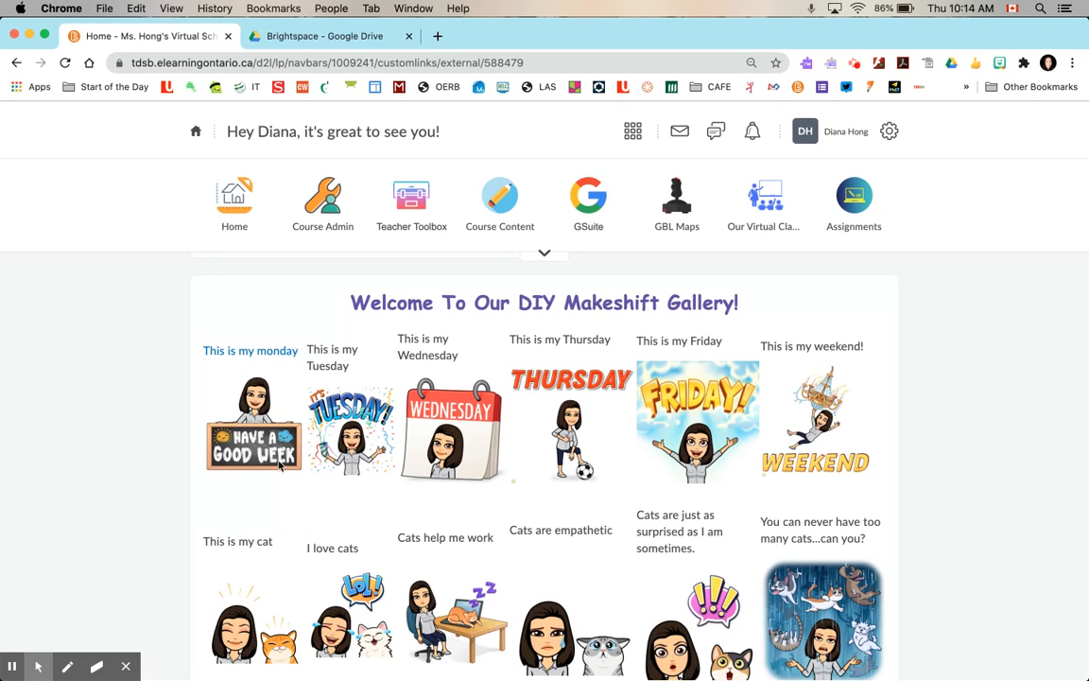
click(244, 353)
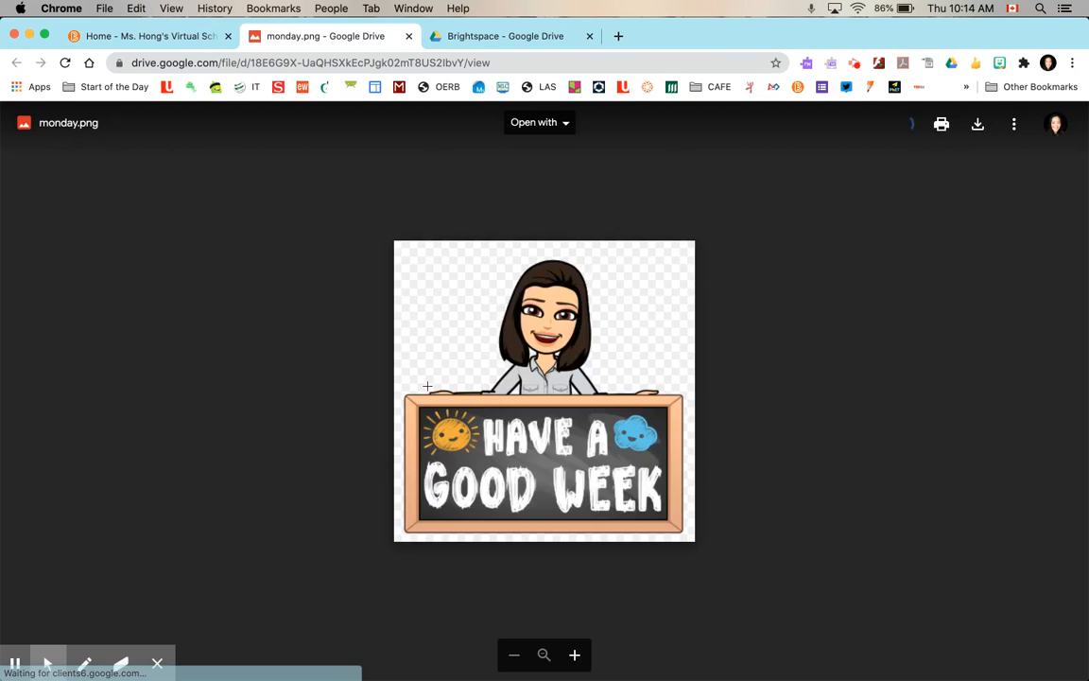
click(409, 37)
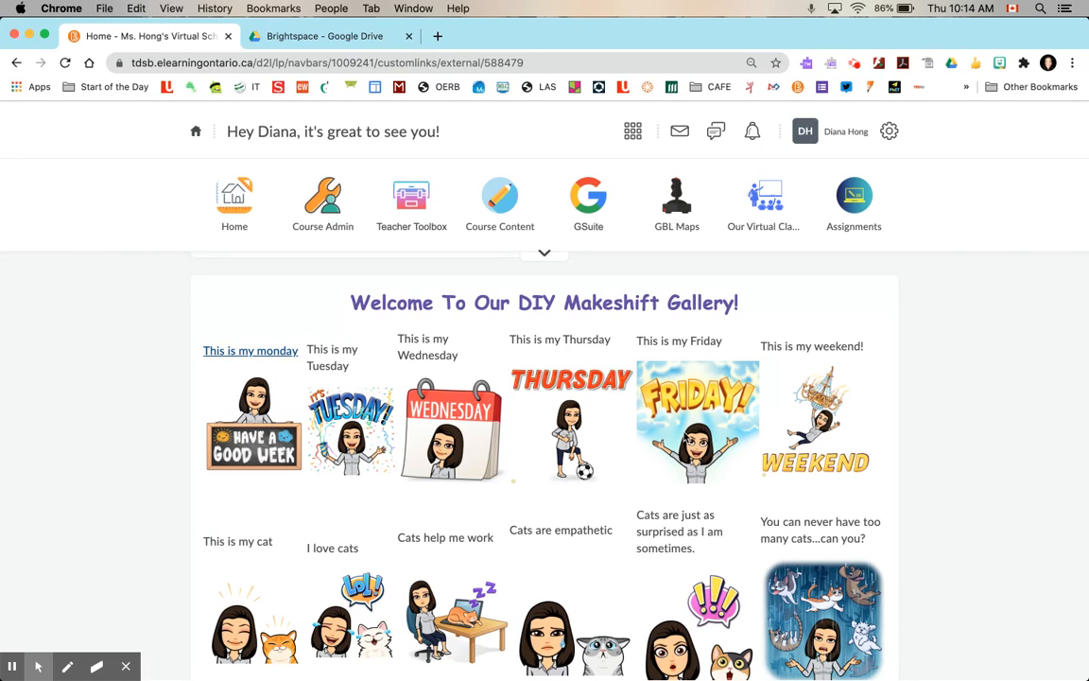
- Examine the captioned pictures in the DIY Makeshift Gallery and the homepage's management options below it
scroll(762, 439, down, 1)
scroll(762, 440, down, 5)
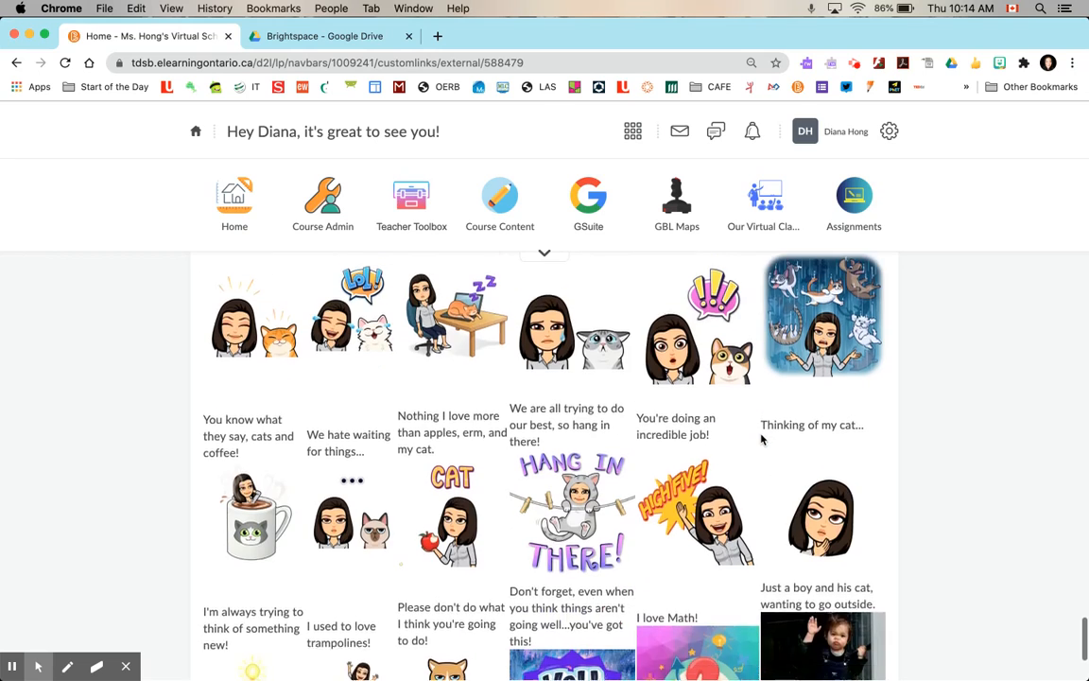
scroll(762, 438, up, 3)
scroll(762, 440, up, 2)
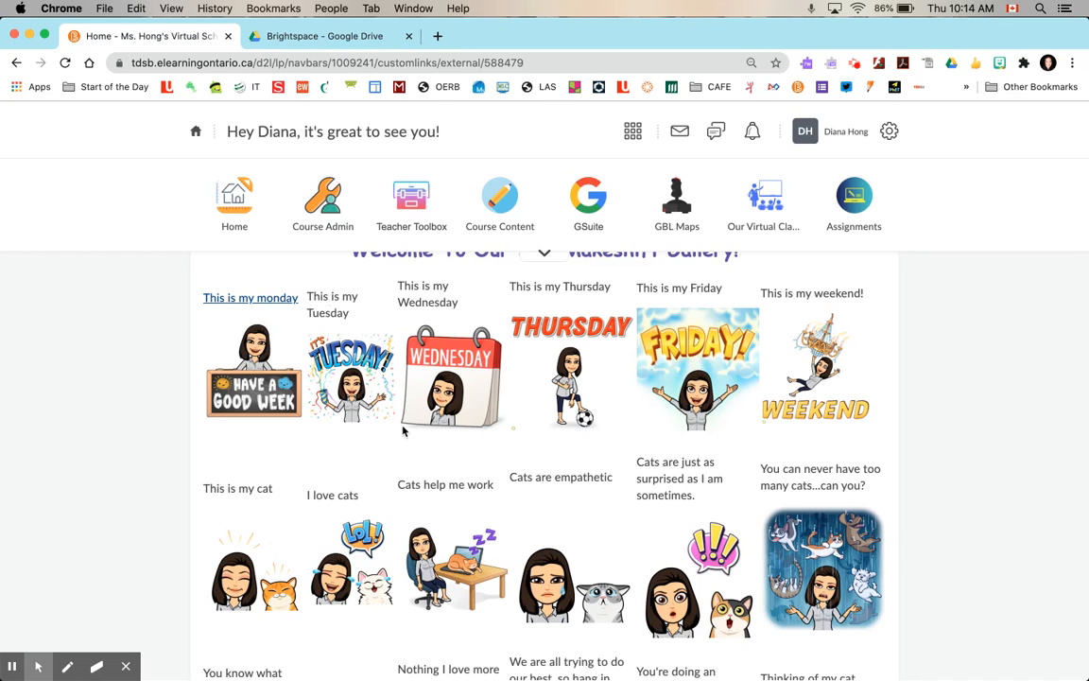
scroll(403, 431, down, 5)
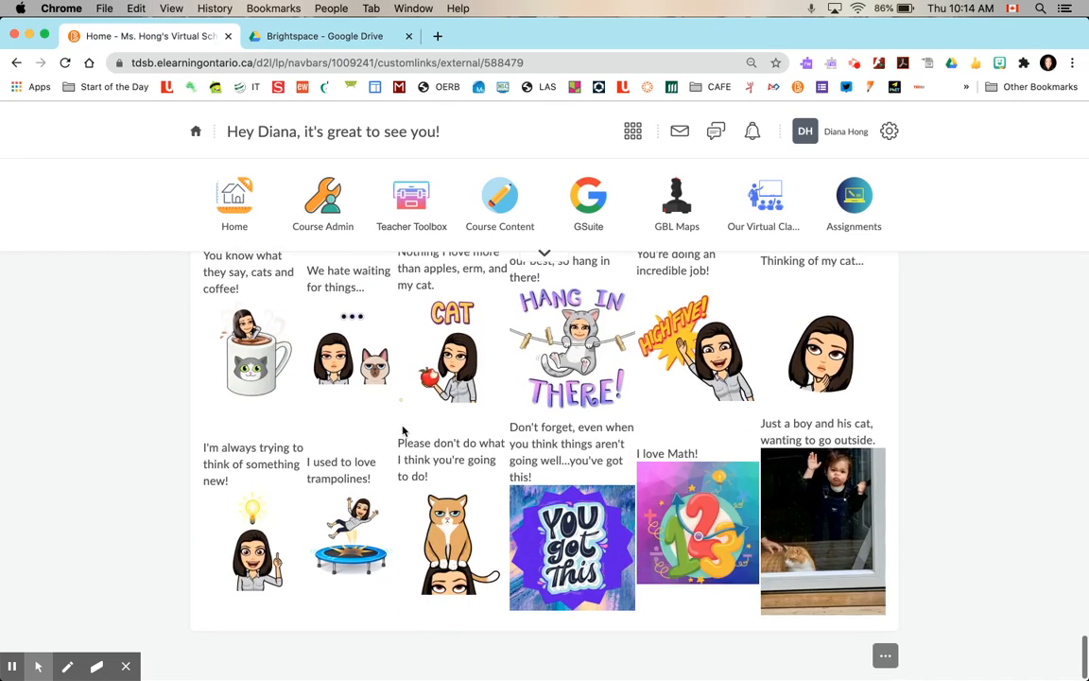
scroll(403, 430, up, 2)
scroll(402, 431, up, 5)
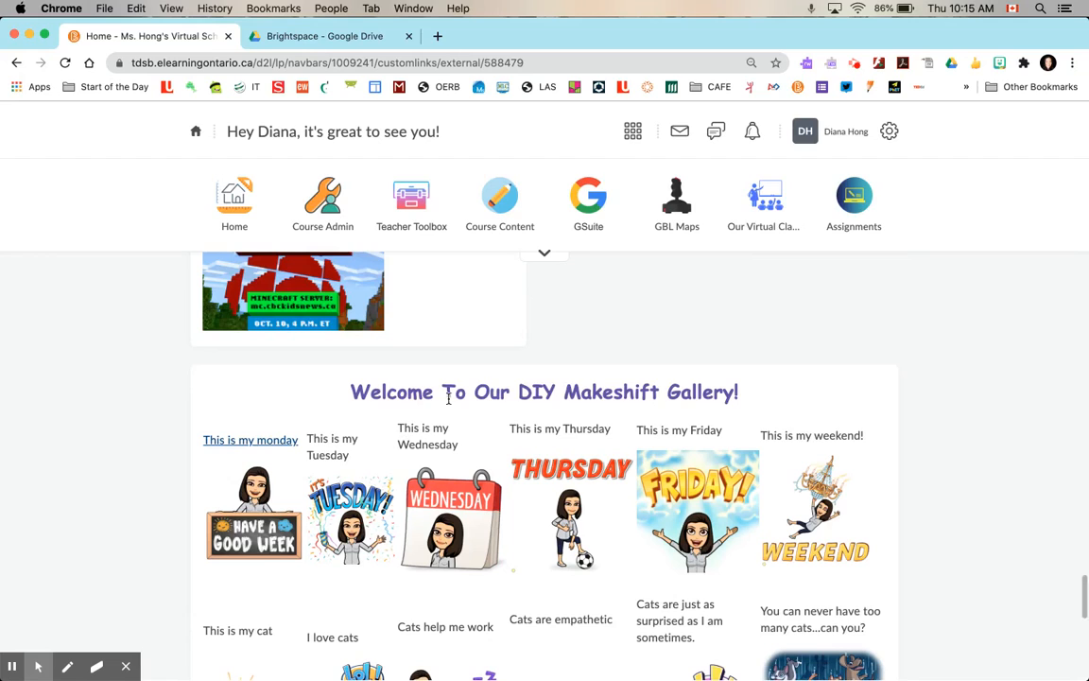
scroll(515, 510, down, 5)
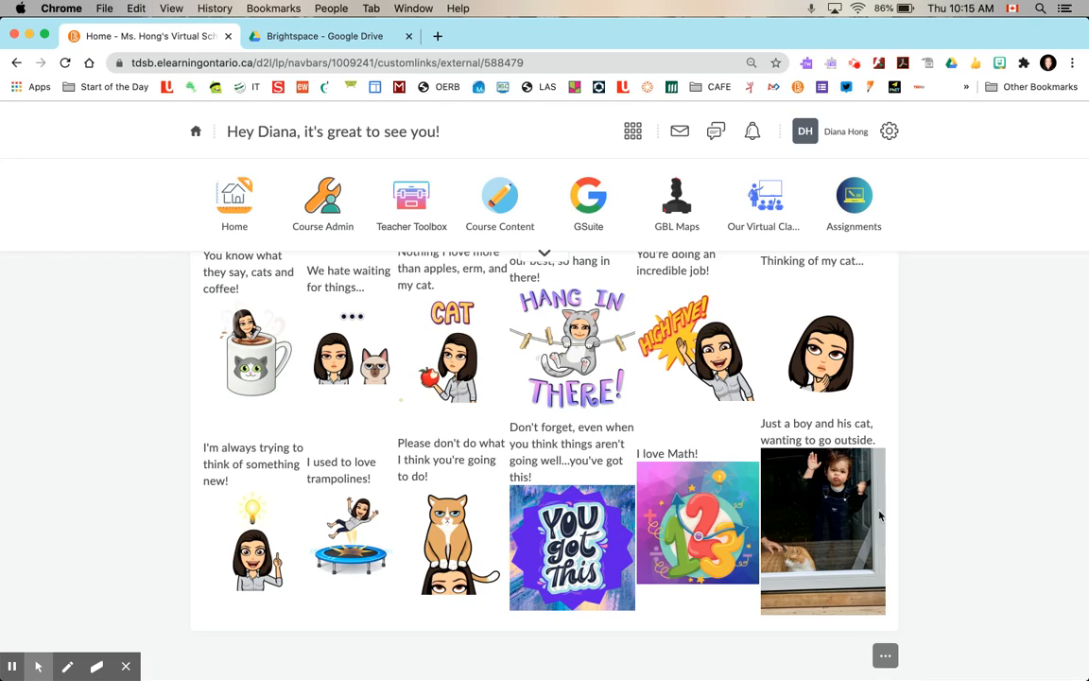
click(886, 660)
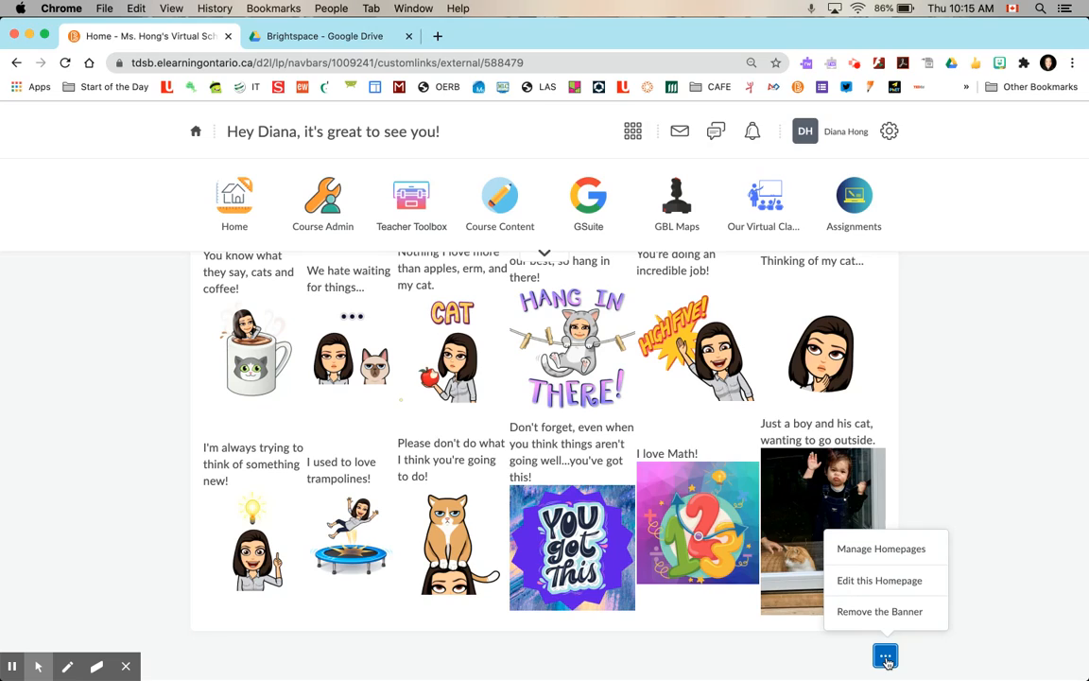
click(945, 472)
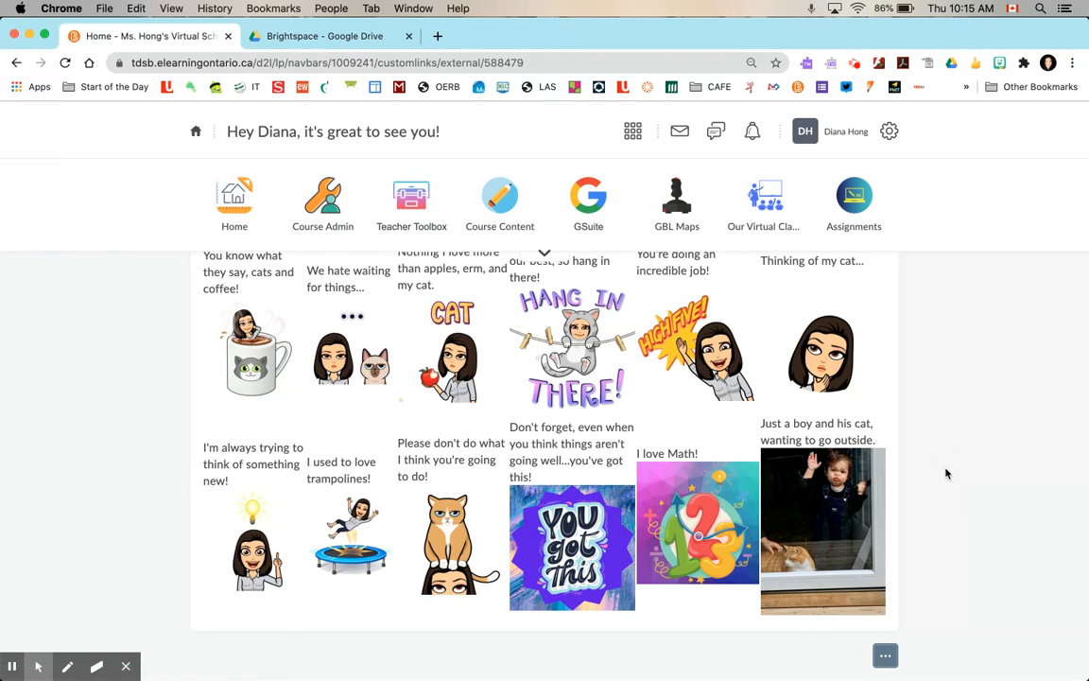
- Open the course's widget management page from the homepage settings in Course Administration
scroll(700, 472, up, 15)
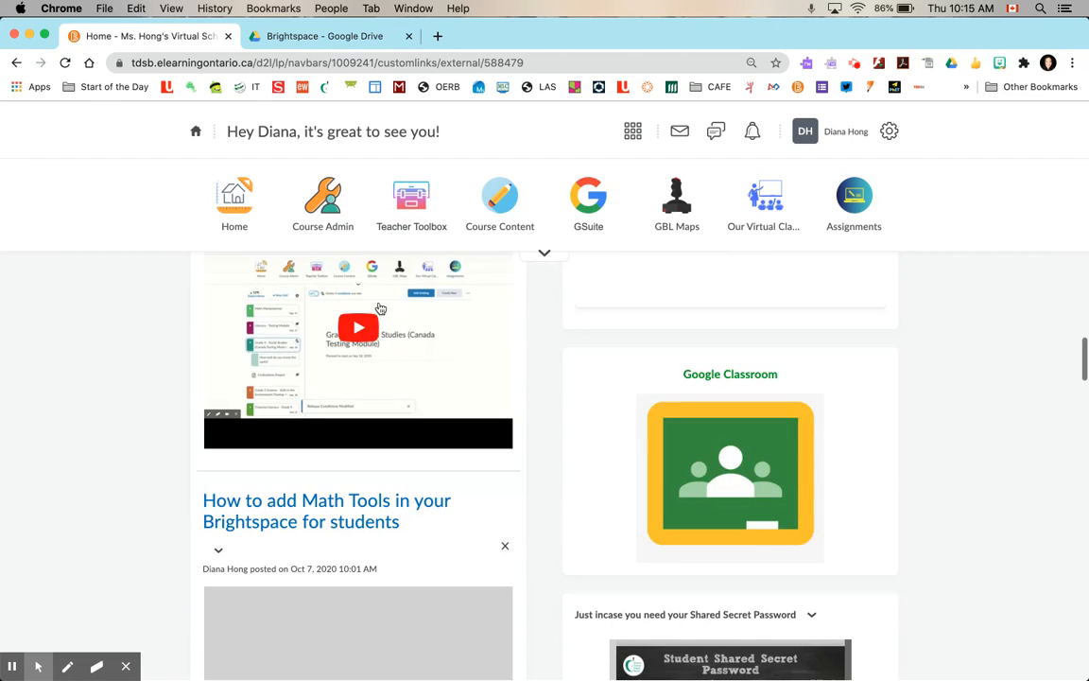
scroll(333, 342, up, 5)
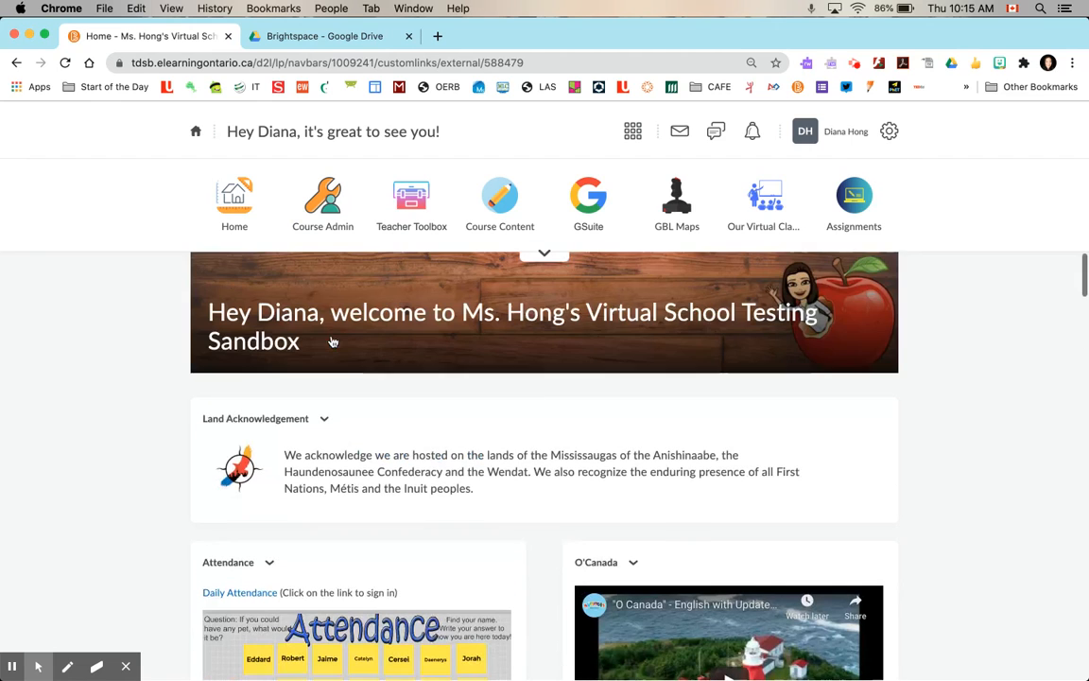
click(320, 234)
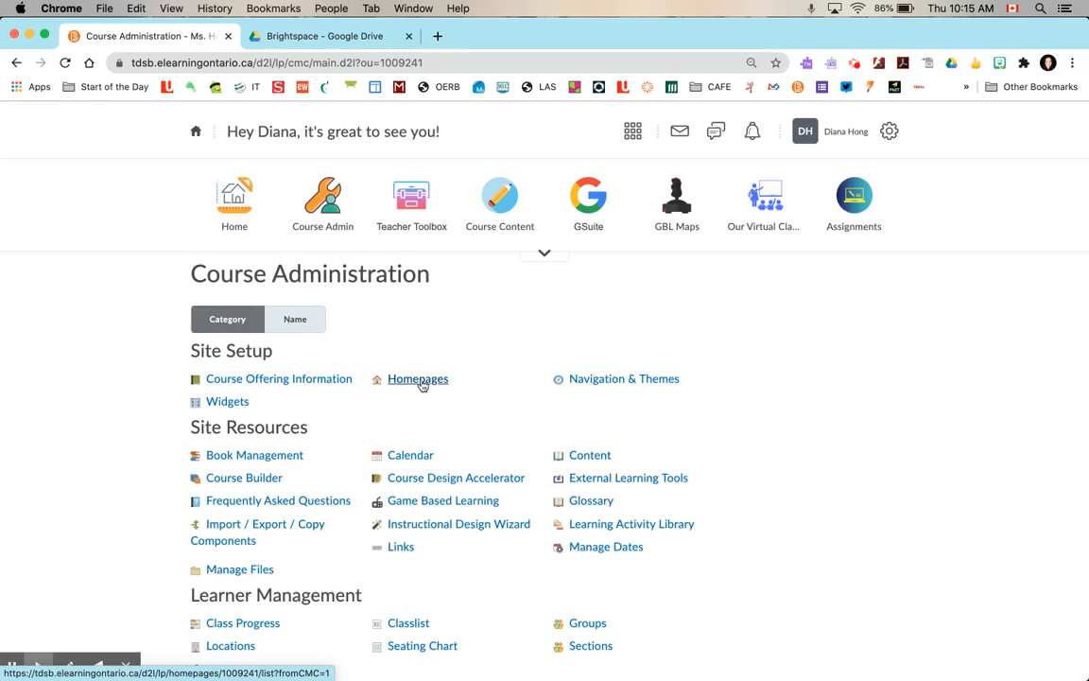
click(421, 382)
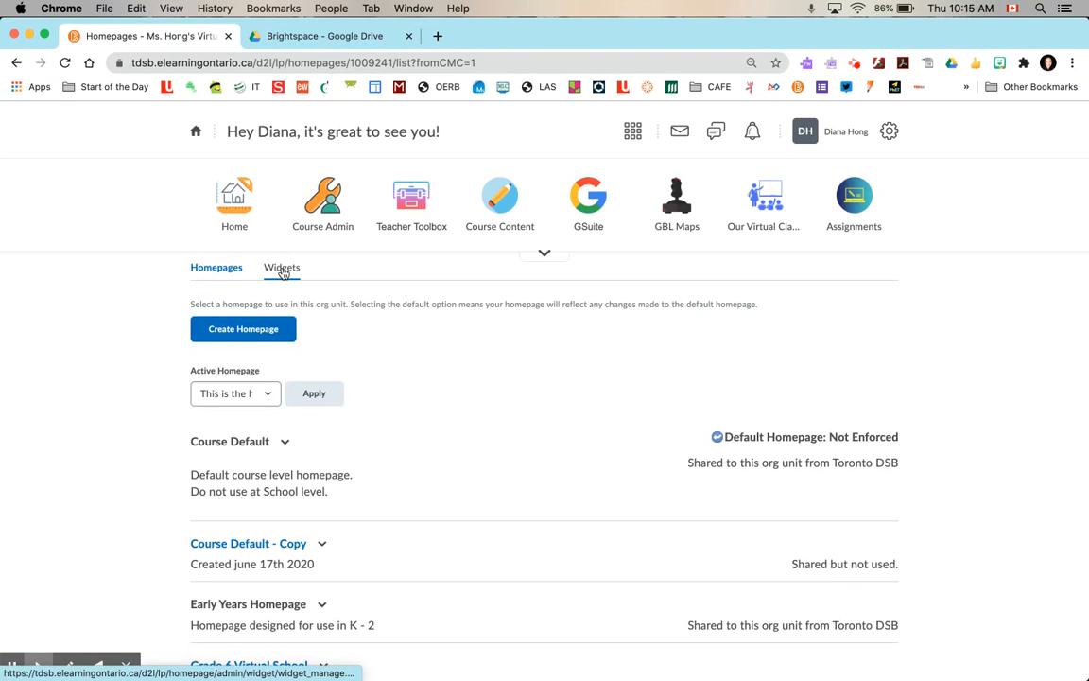
click(282, 269)
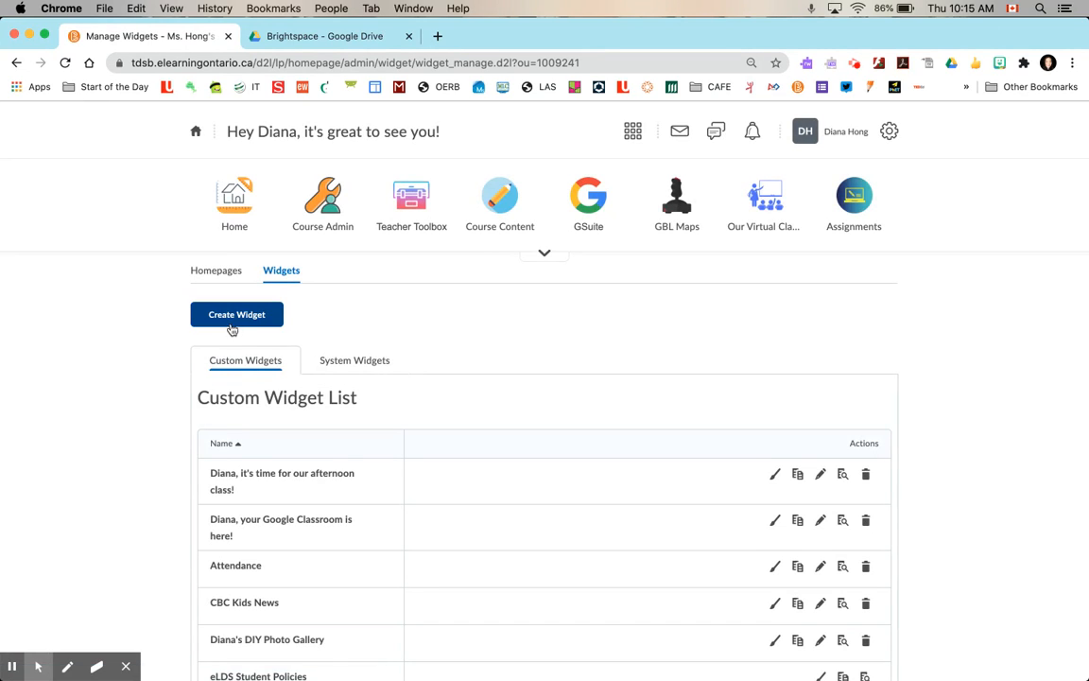
- Create a new custom widget named "My 2nd Gallery", leaving its description blank
click(229, 317)
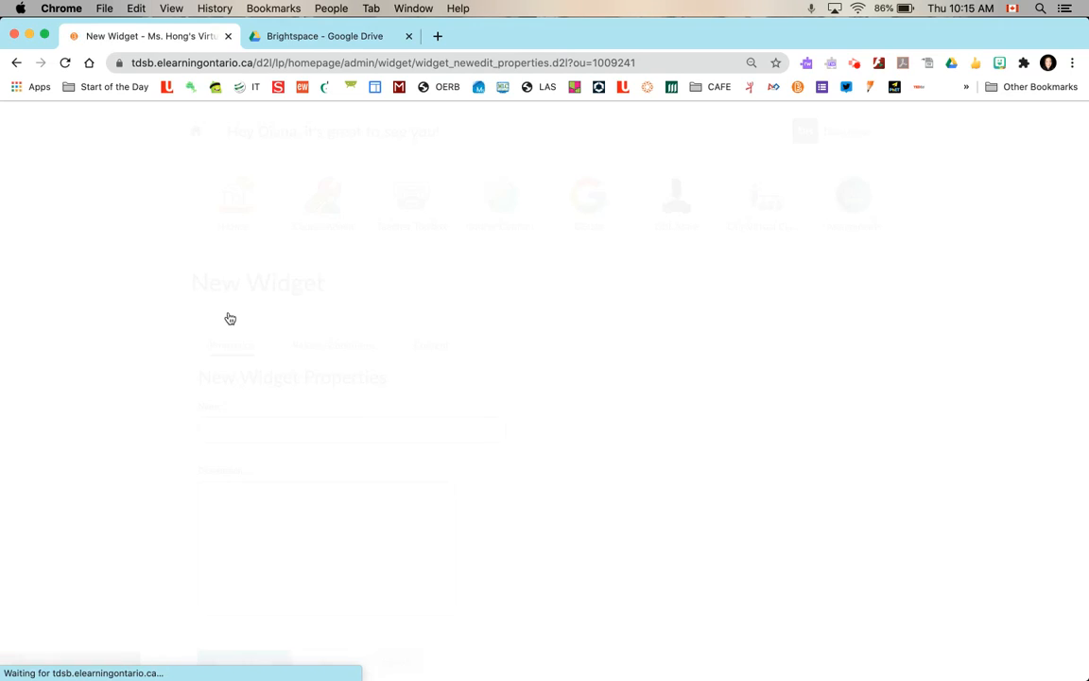
click(414, 427)
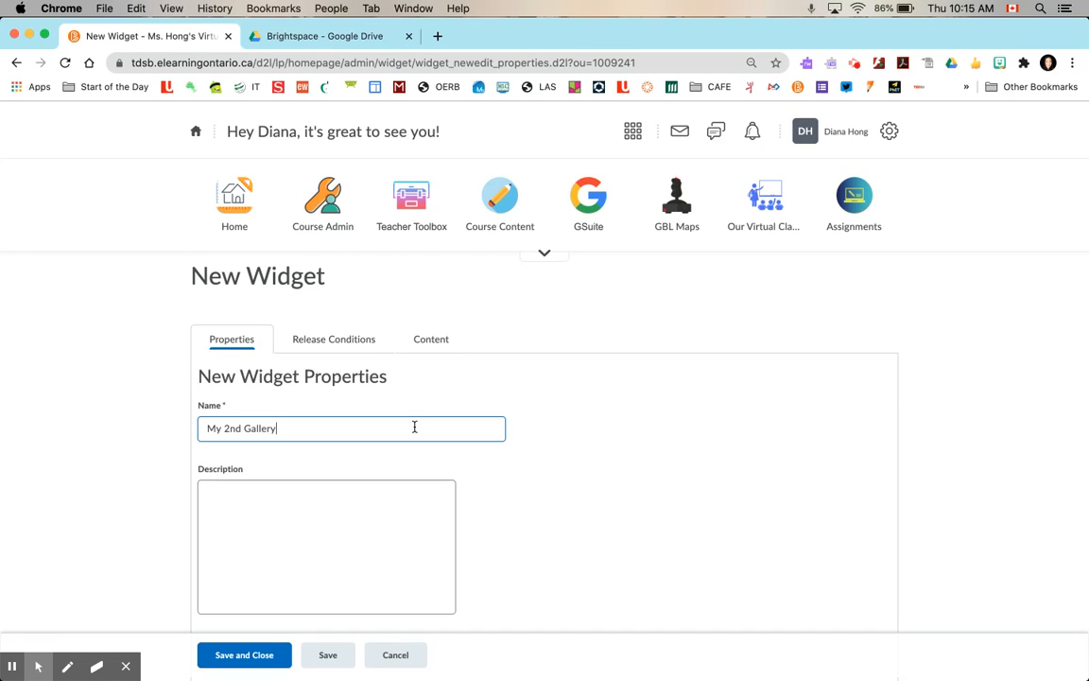
click(337, 496)
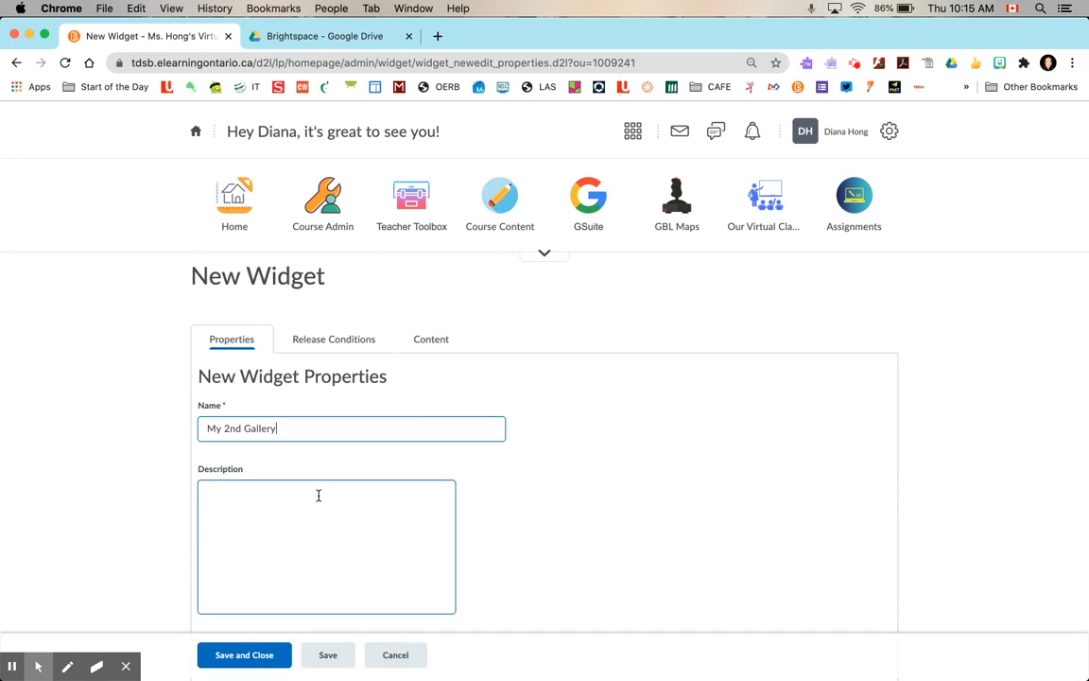
- Add a centred title with the teacher's name and "DIY Gallery" to the widget content, followed by a new line
click(430, 341)
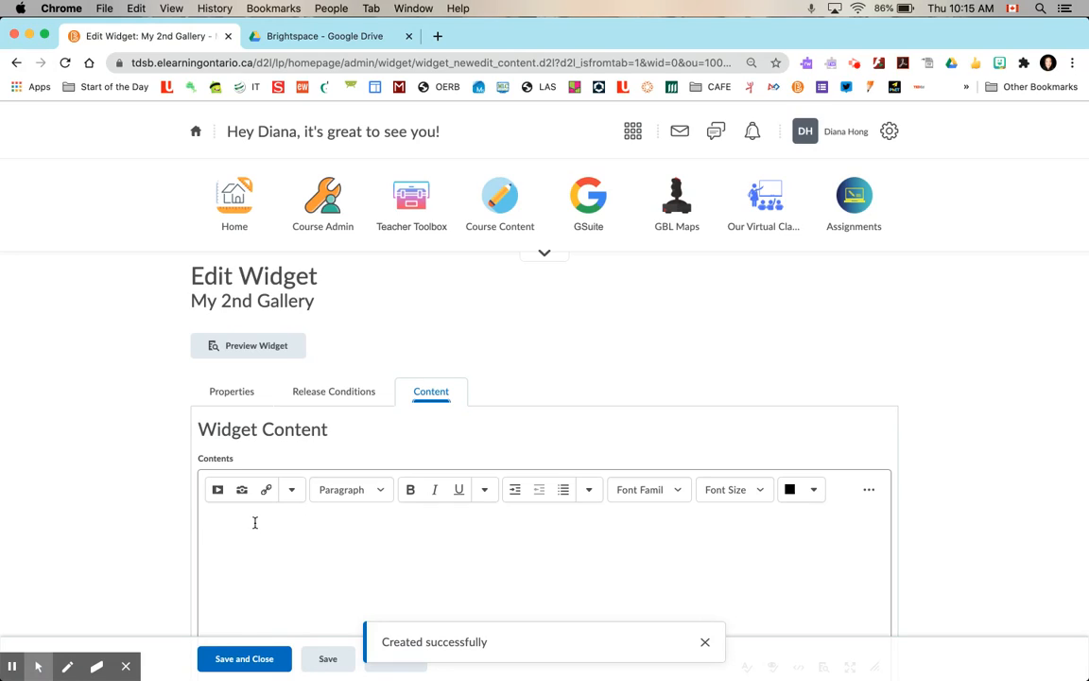
click(588, 489)
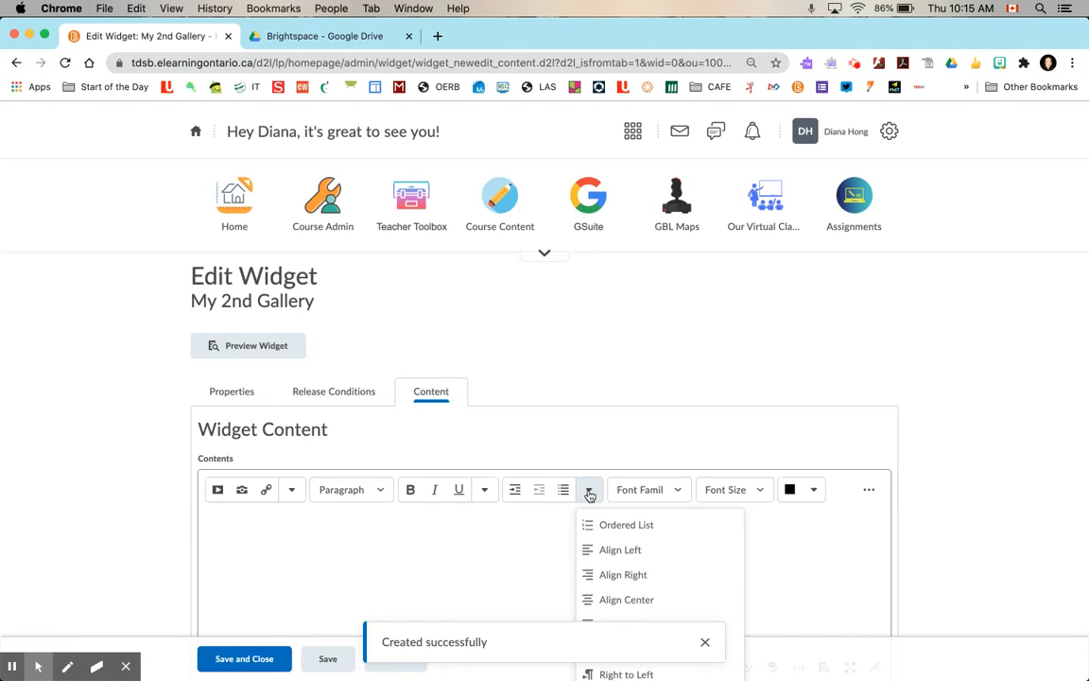
click(608, 601)
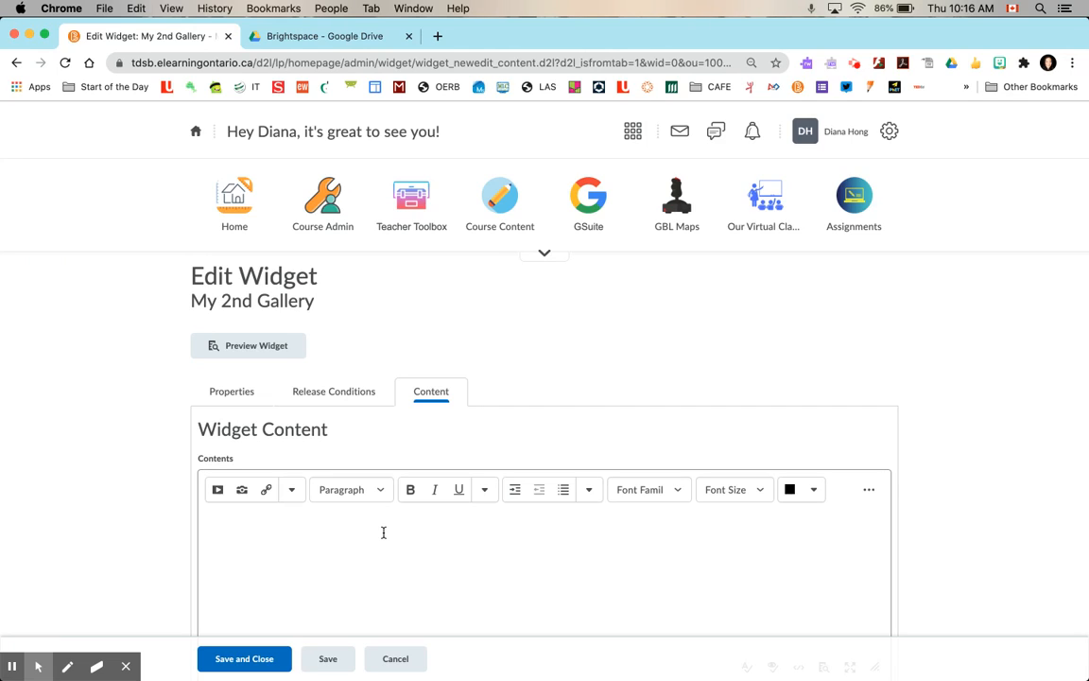
text(Ms. Hong's DIY Gallery)
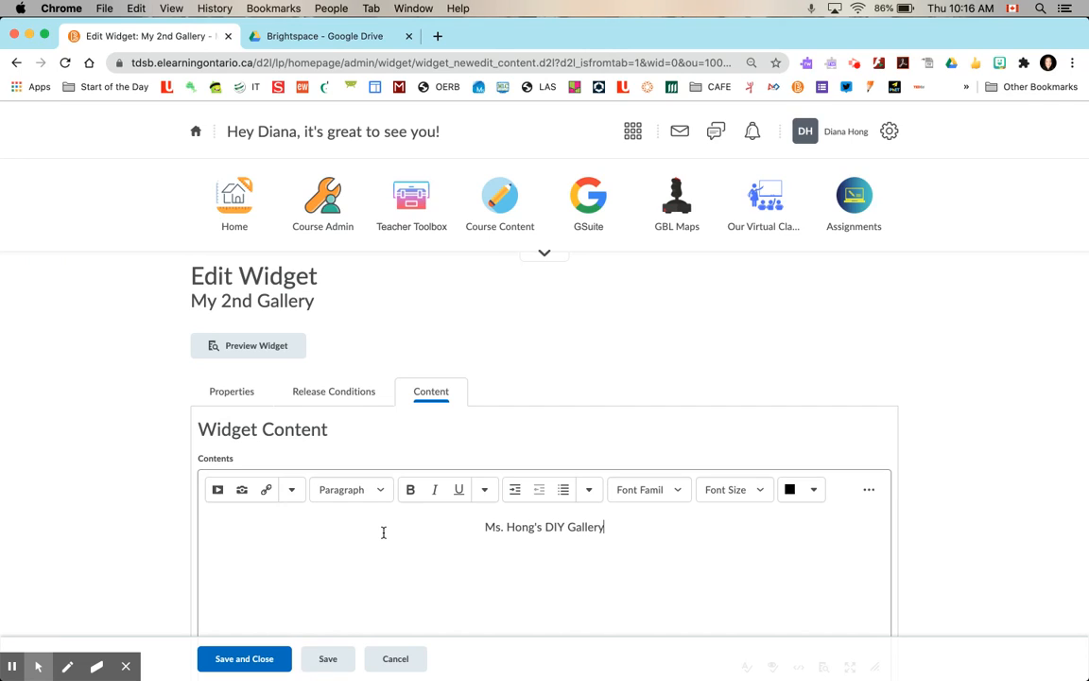
key(Return)
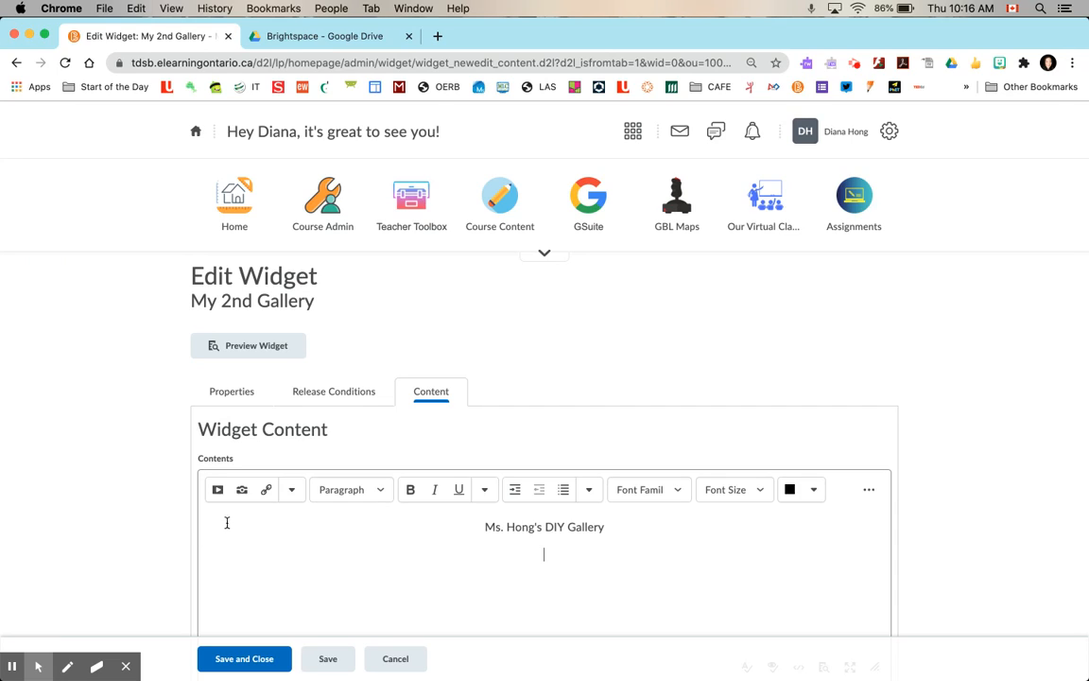
- Insert a table of five columns and four rows below the gallery title and enlarge it to nearly double its width
click(869, 492)
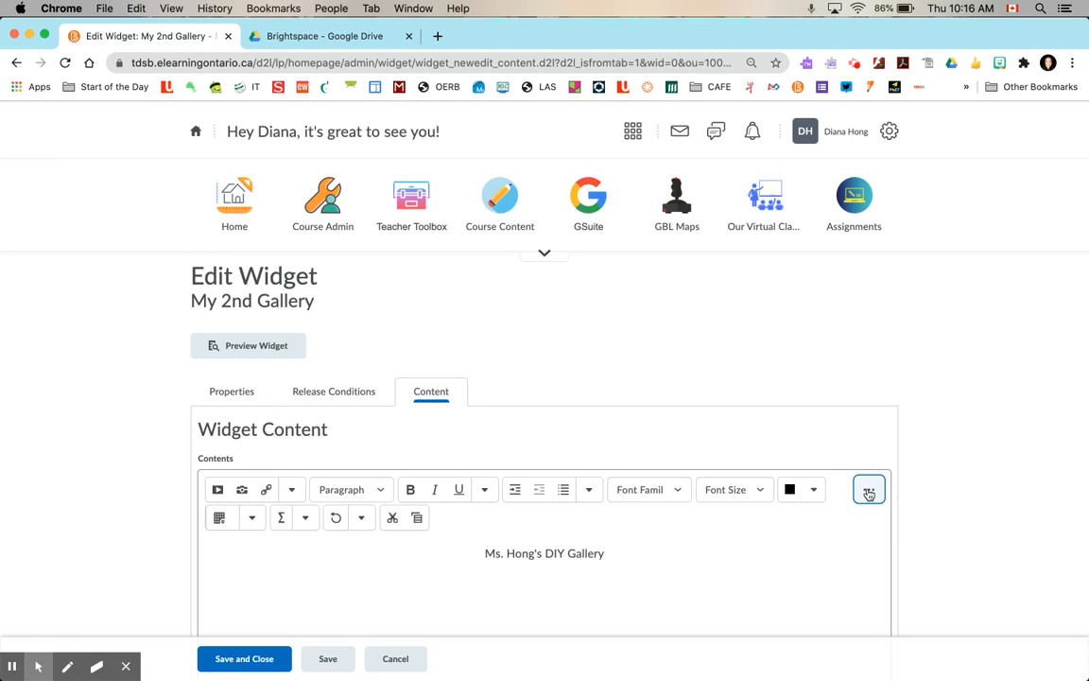
click(219, 519)
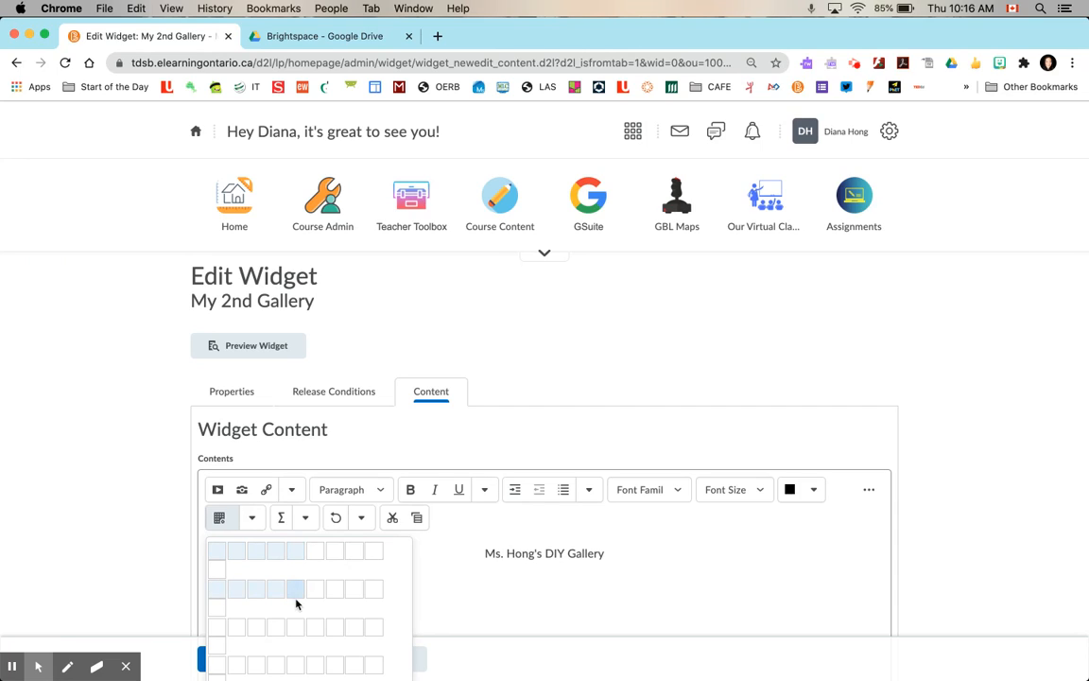
click(295, 666)
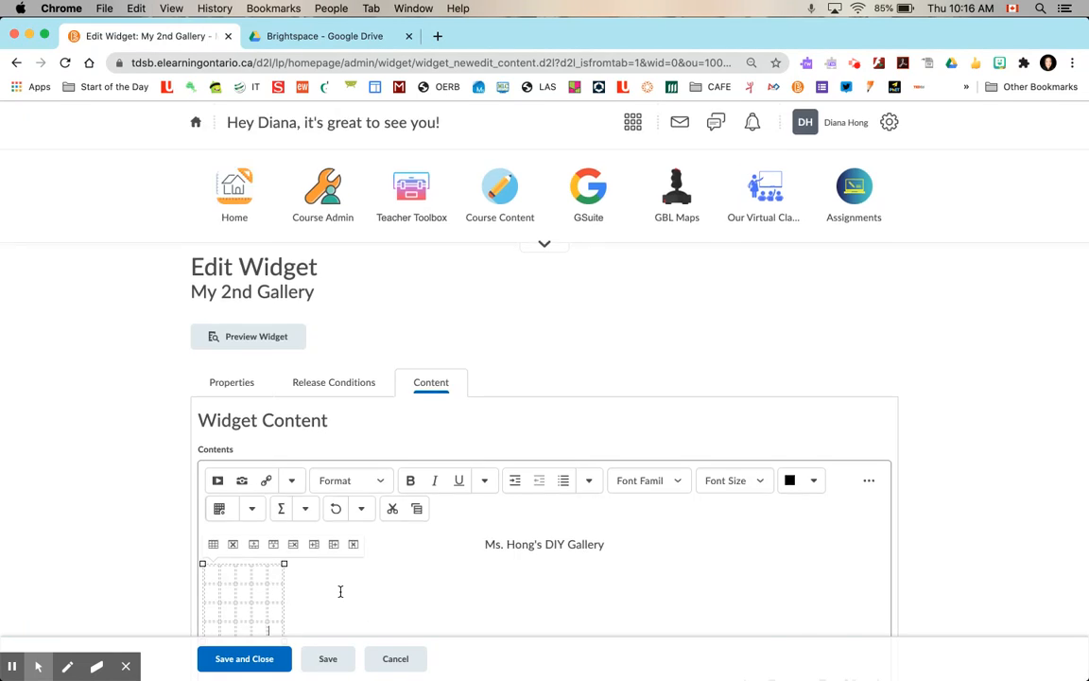
scroll(338, 591, down, 2)
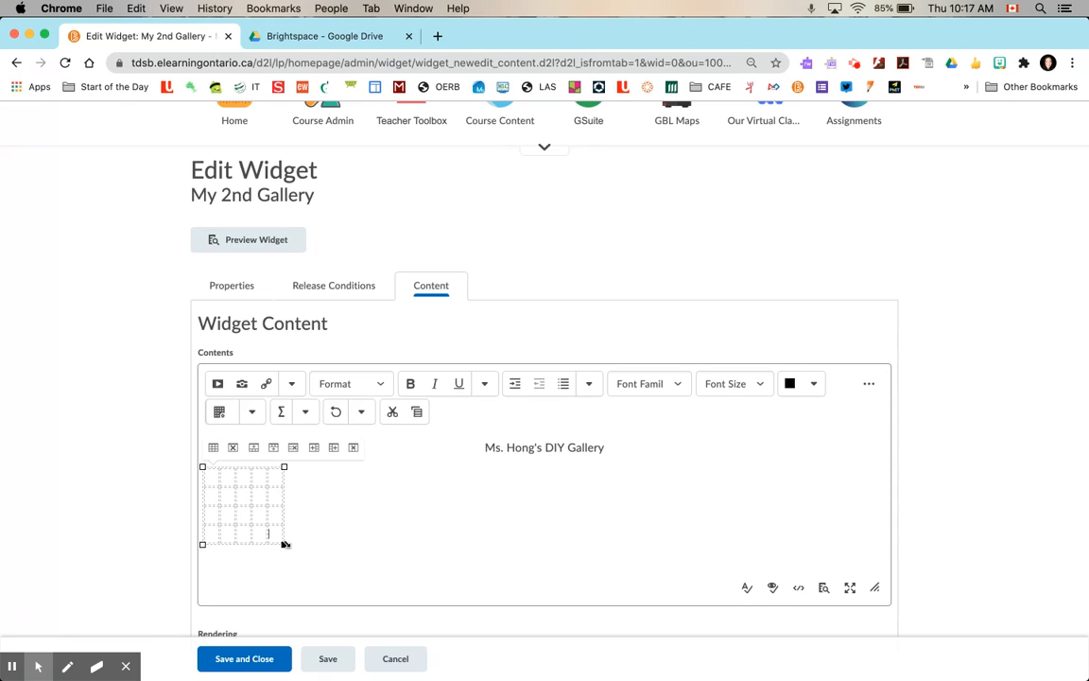
drag(285, 545, 368, 579)
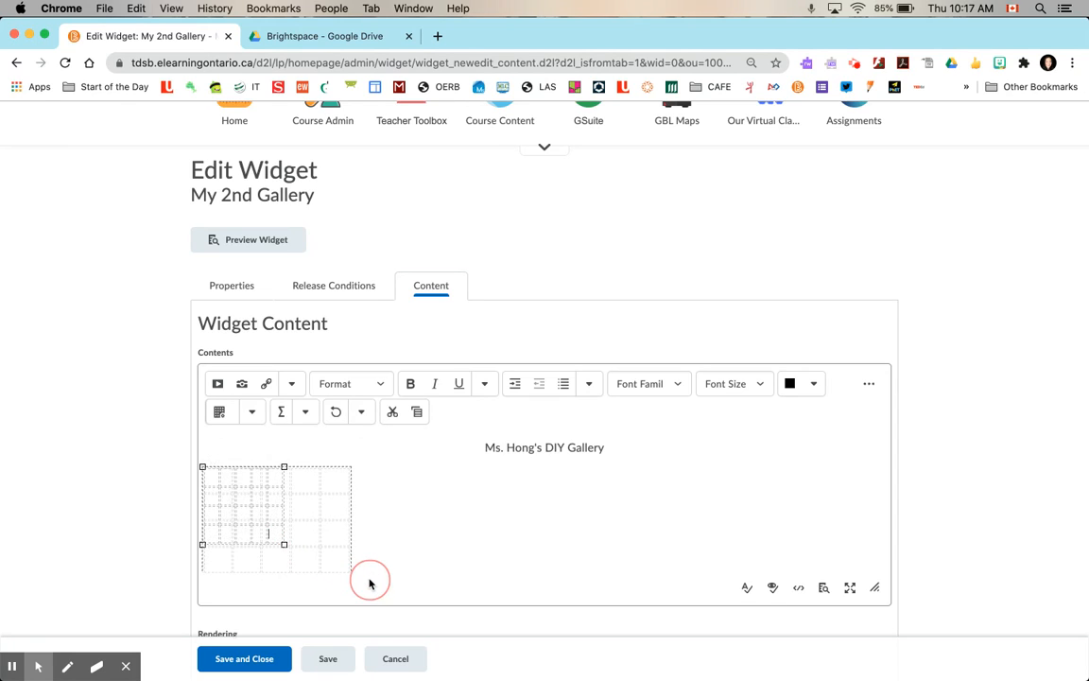
- Enter the caption "Picture #1" in the table's first cell and start a new line beneath it
click(219, 481)
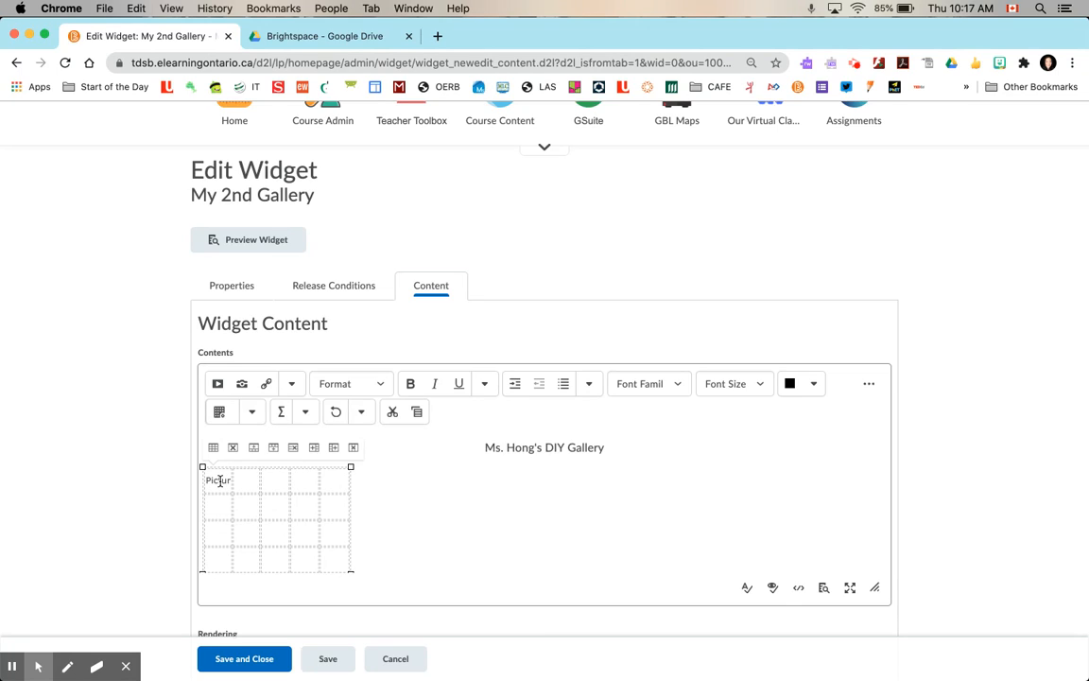
text(e #1)
key(Return)
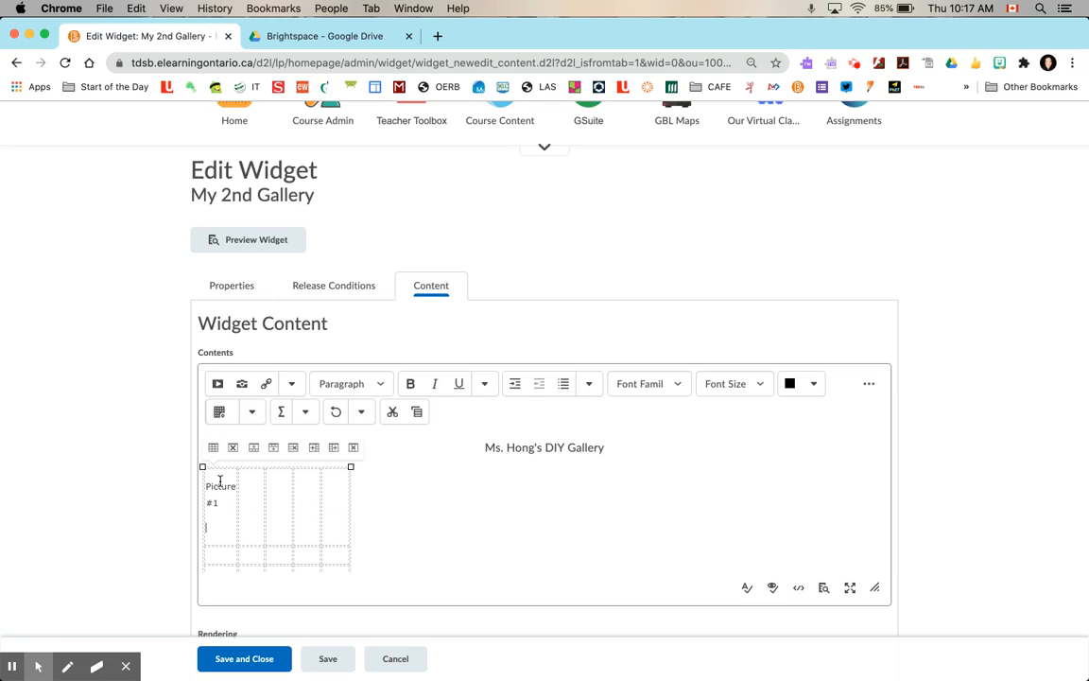
scroll(374, 512, down, 2)
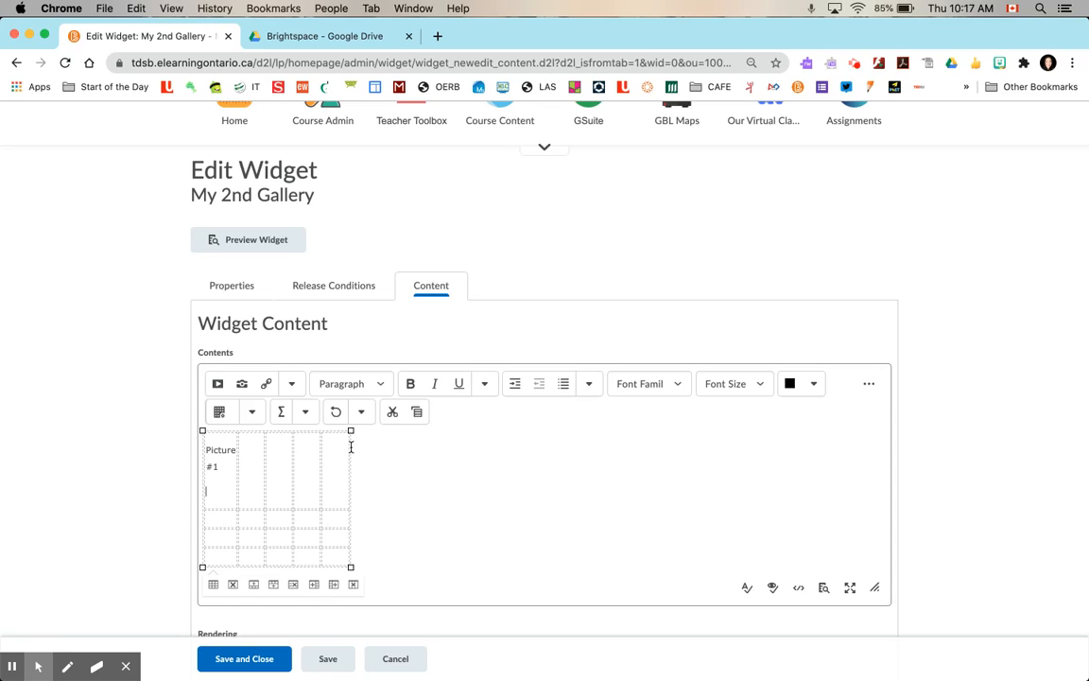
- Widen the table's last column to broaden the table, and select cat lol.png from the Bitmoji folder for upload into the first cell
drag(350, 459, 726, 463)
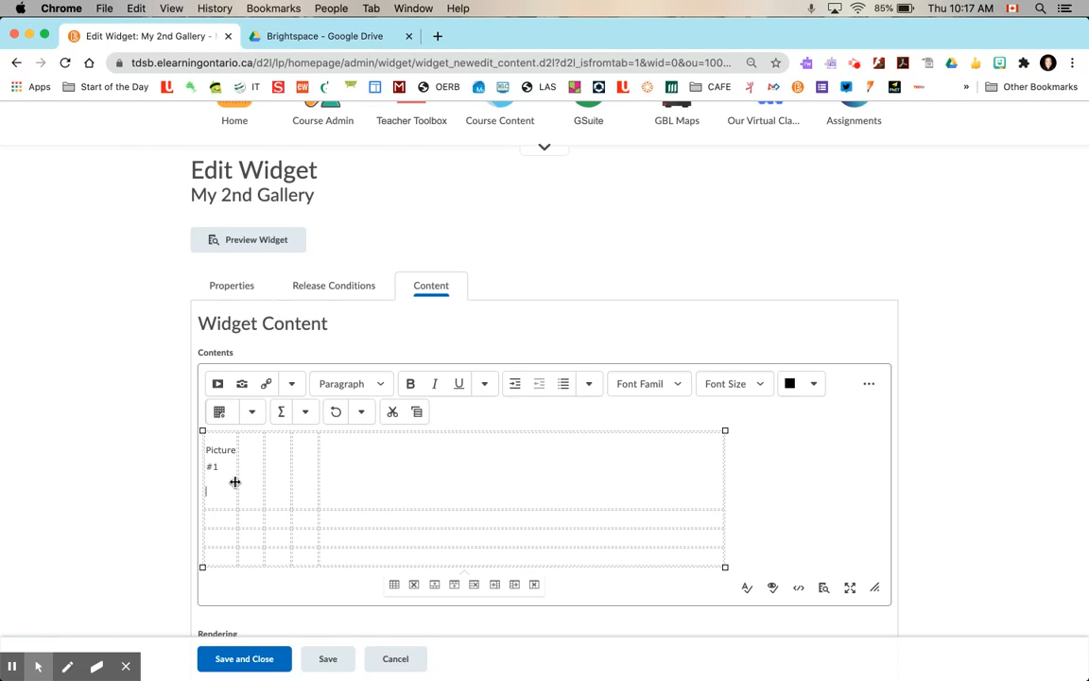
click(243, 387)
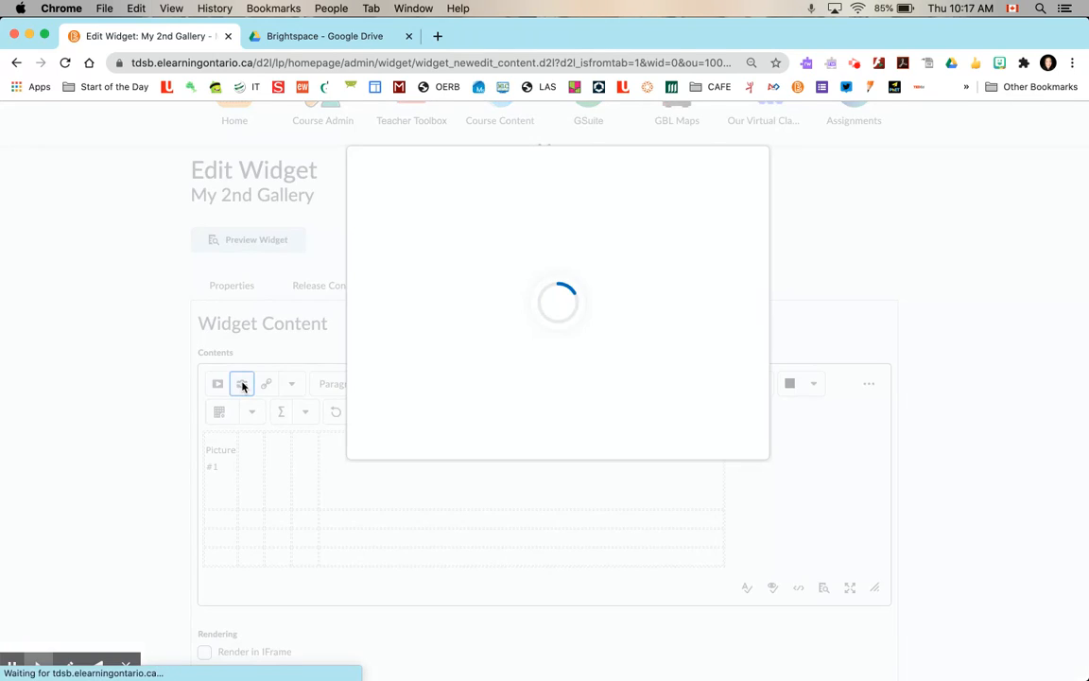
click(433, 218)
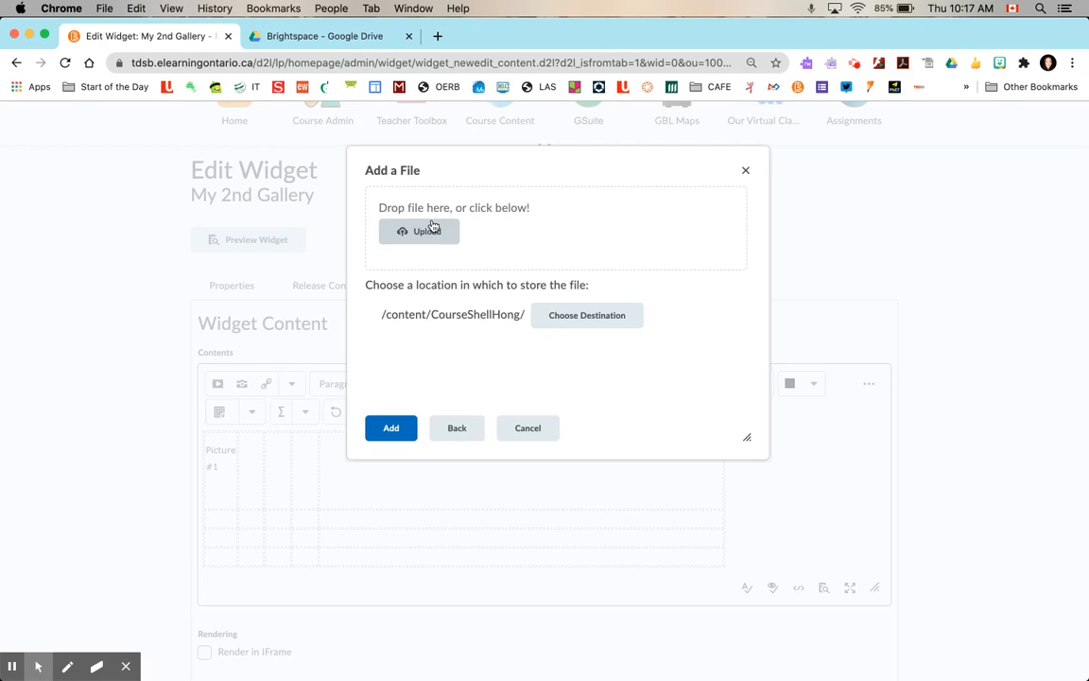
click(458, 432)
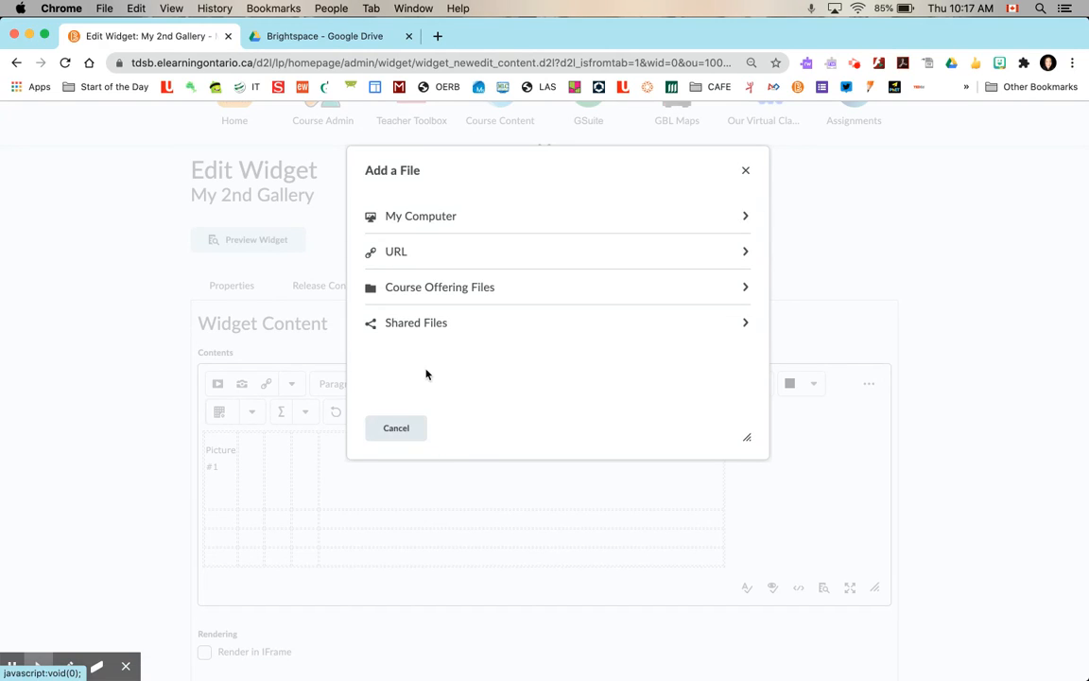
click(417, 218)
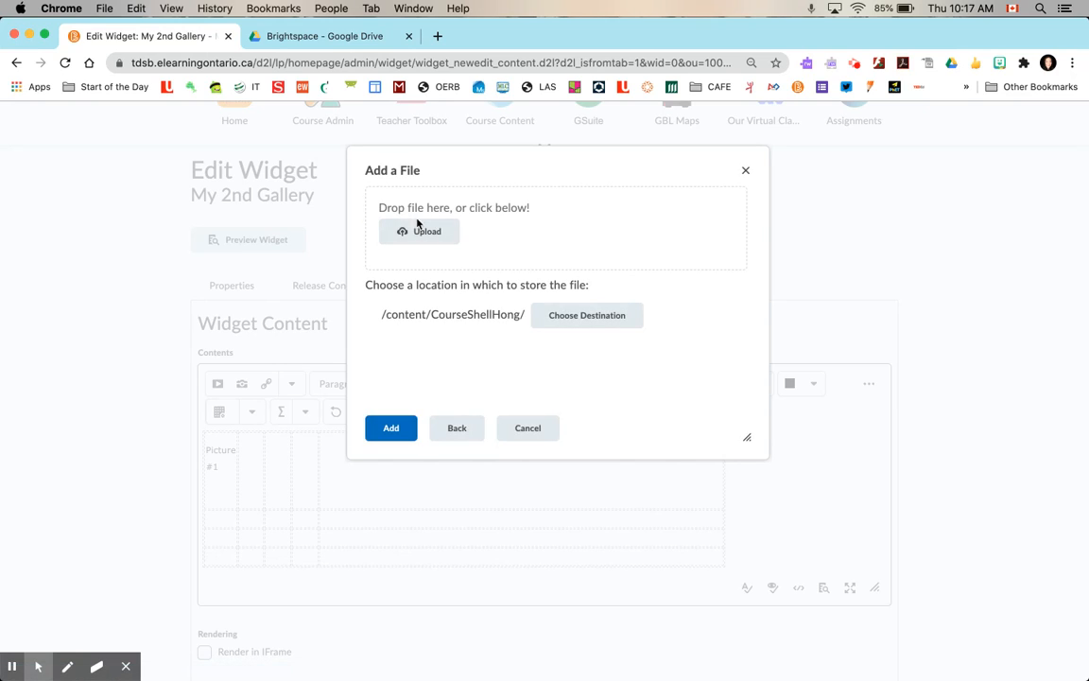
click(424, 238)
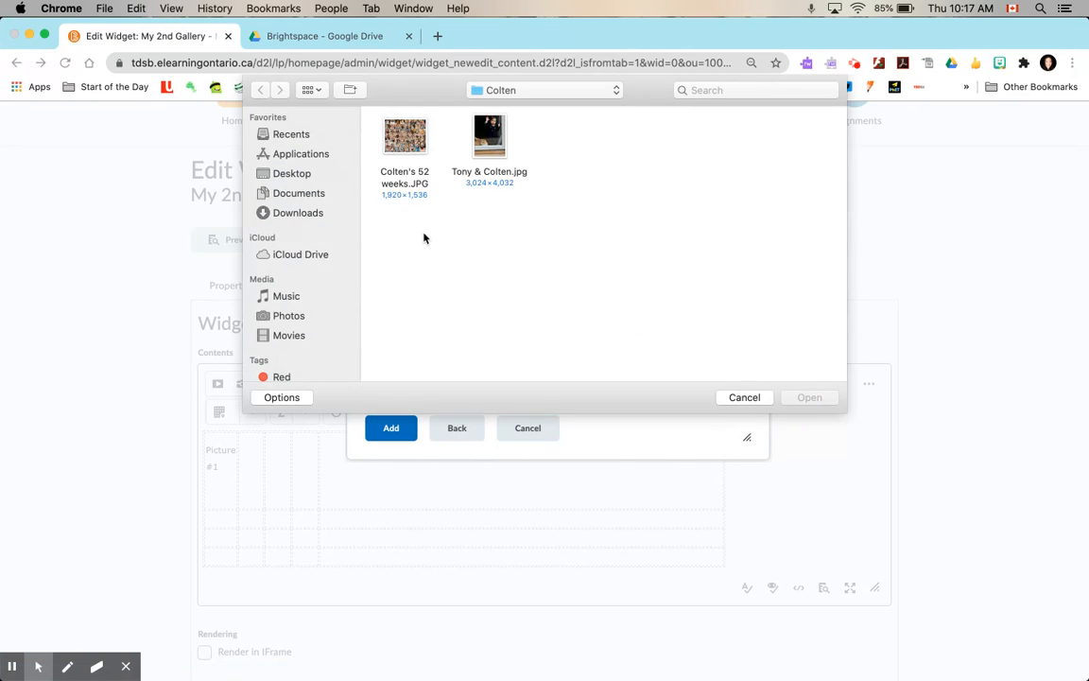
click(585, 92)
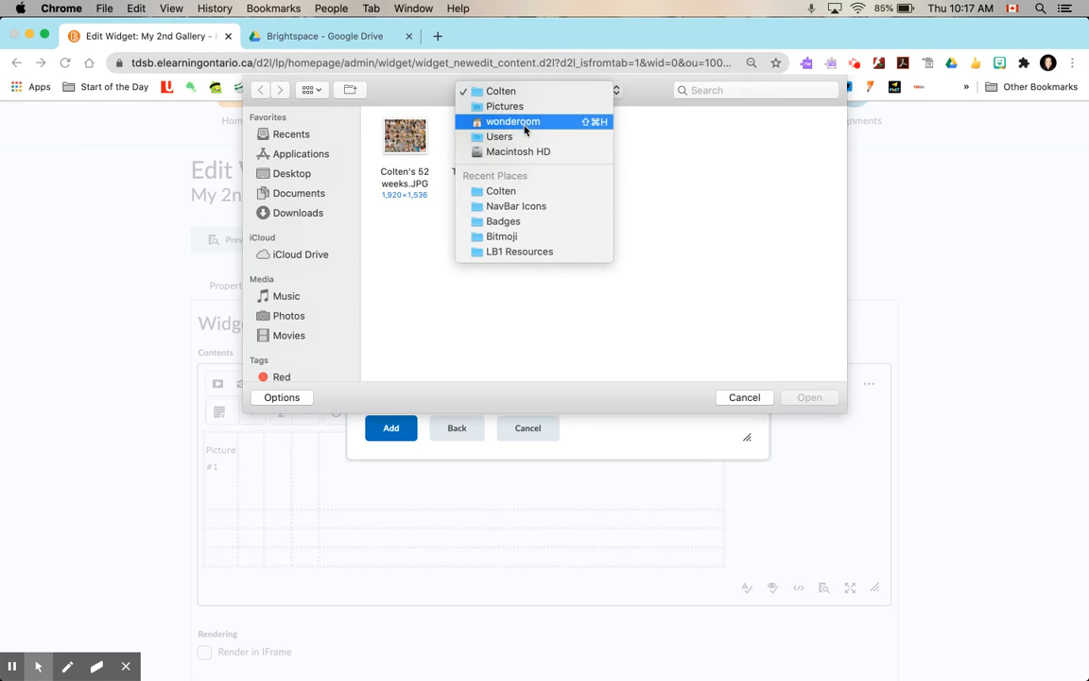
click(511, 238)
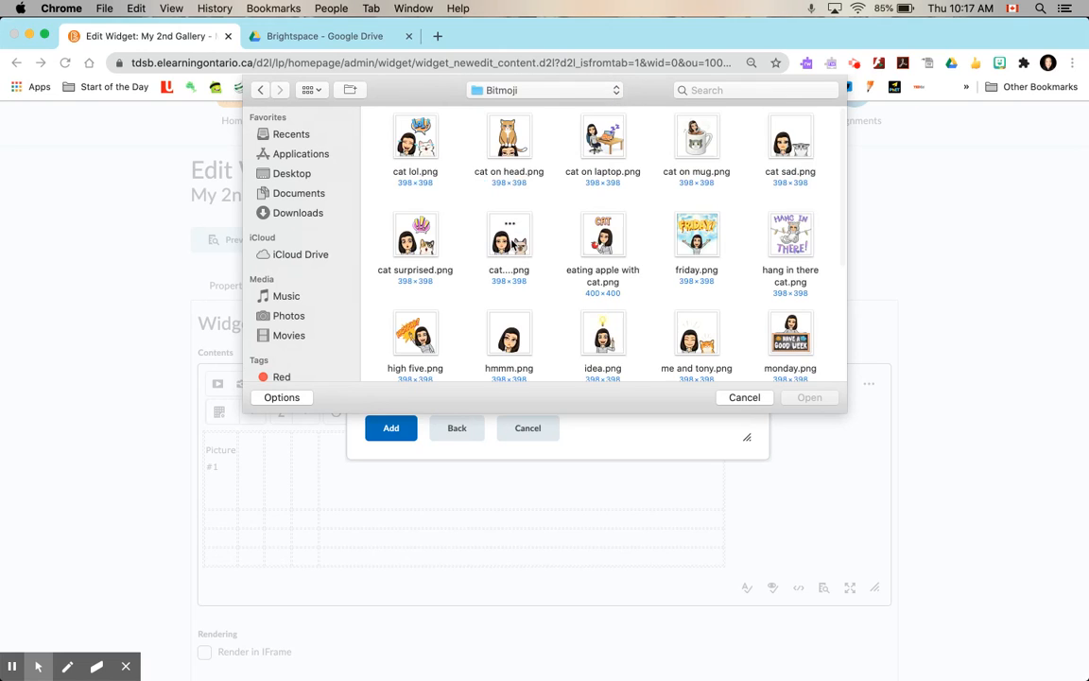
click(419, 144)
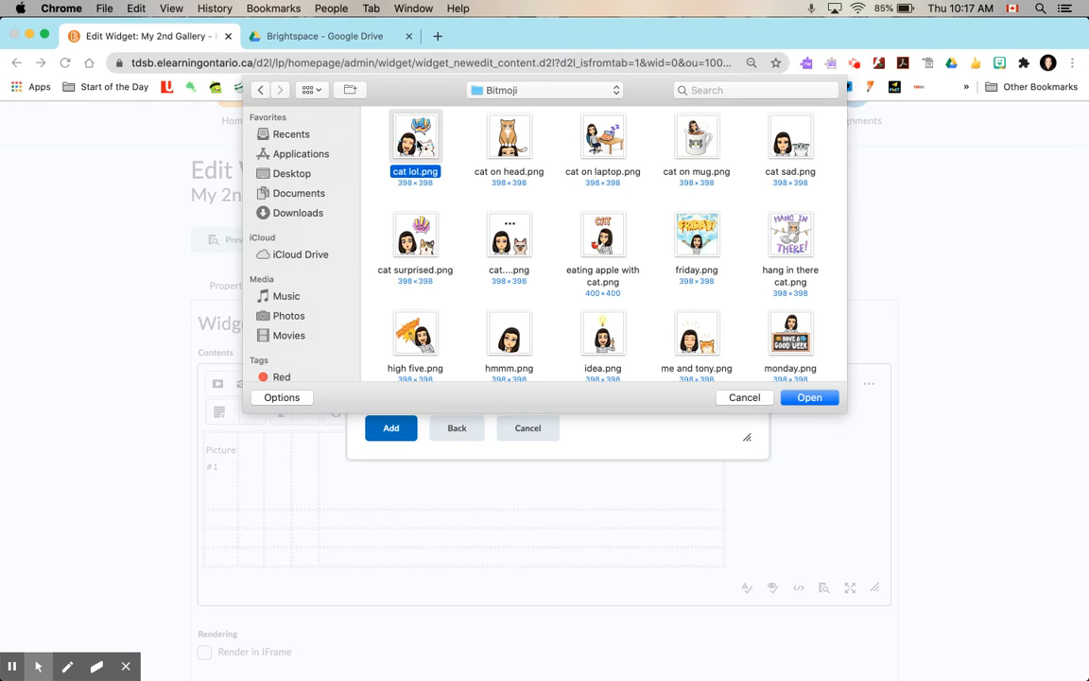
double_click(419, 144)
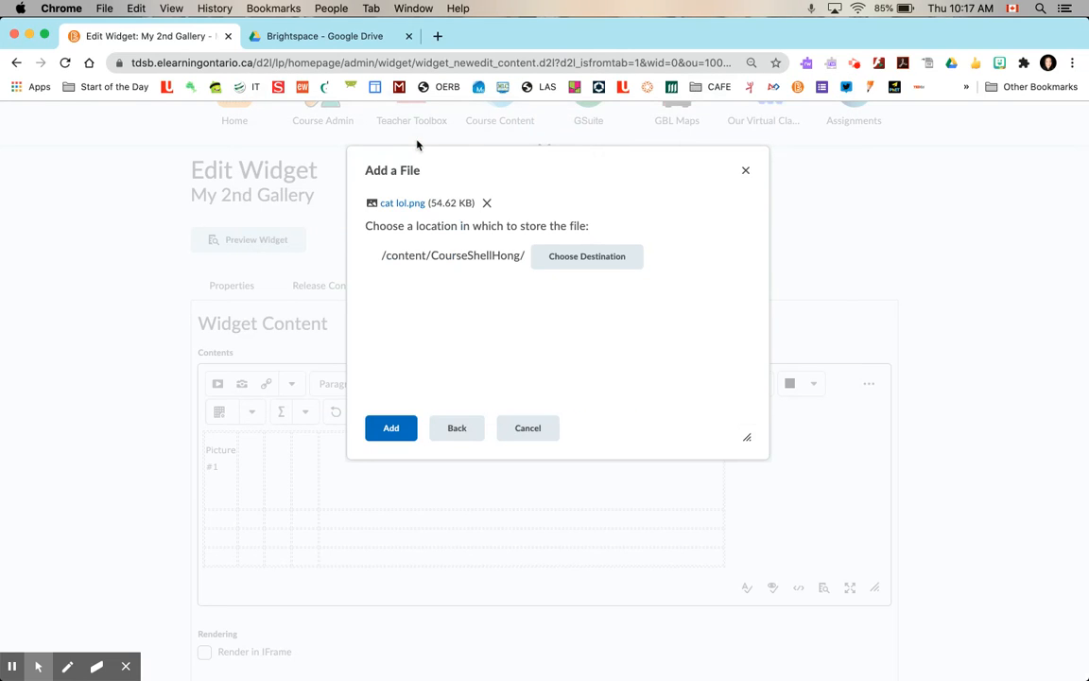
- Insert cat lol.png under the "Picture #1" caption, marked as decorative and saved as a new file
click(388, 428)
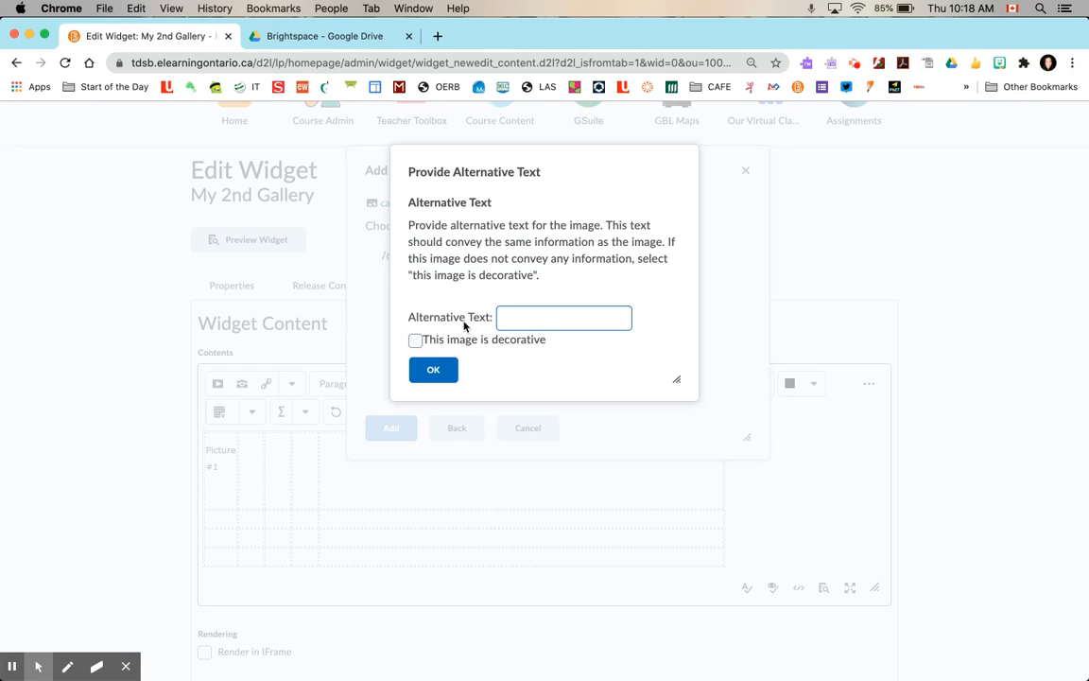
click(420, 340)
click(416, 342)
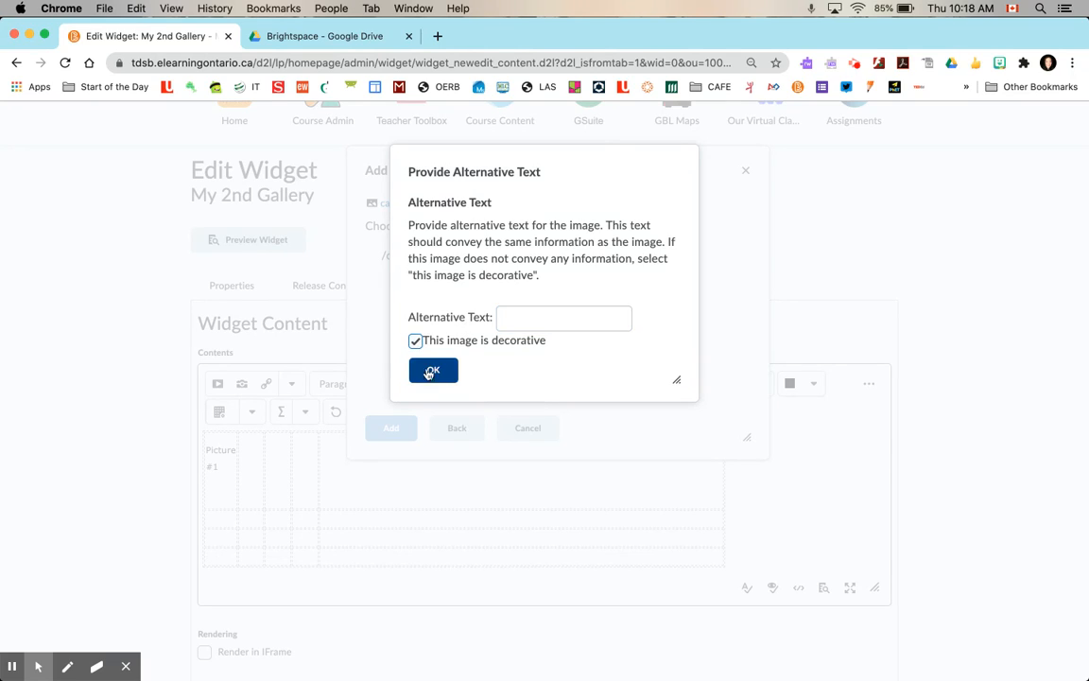
click(434, 373)
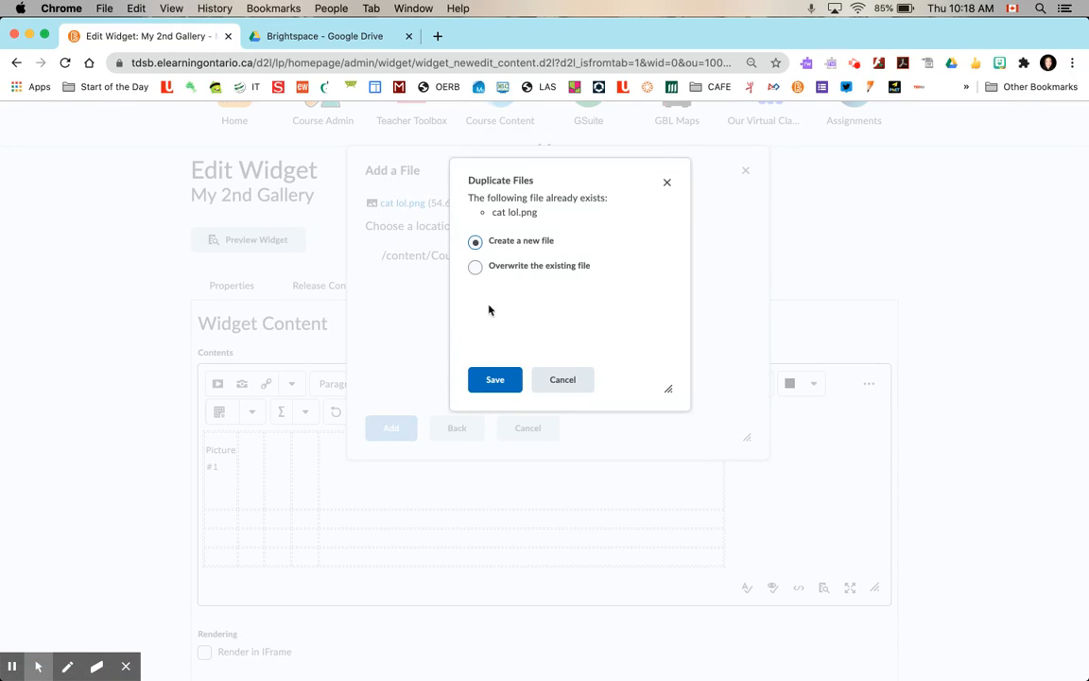
click(494, 381)
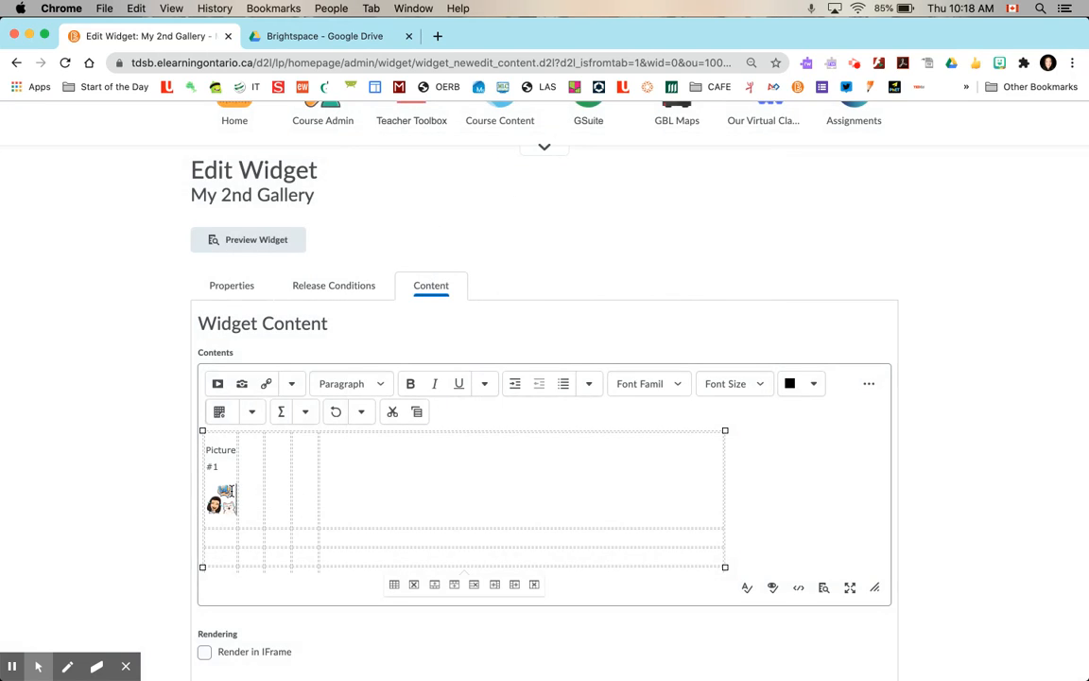
- Enlarge the first cell's picture to nearly three times its size and caption the next cell "Picture #2"
click(222, 498)
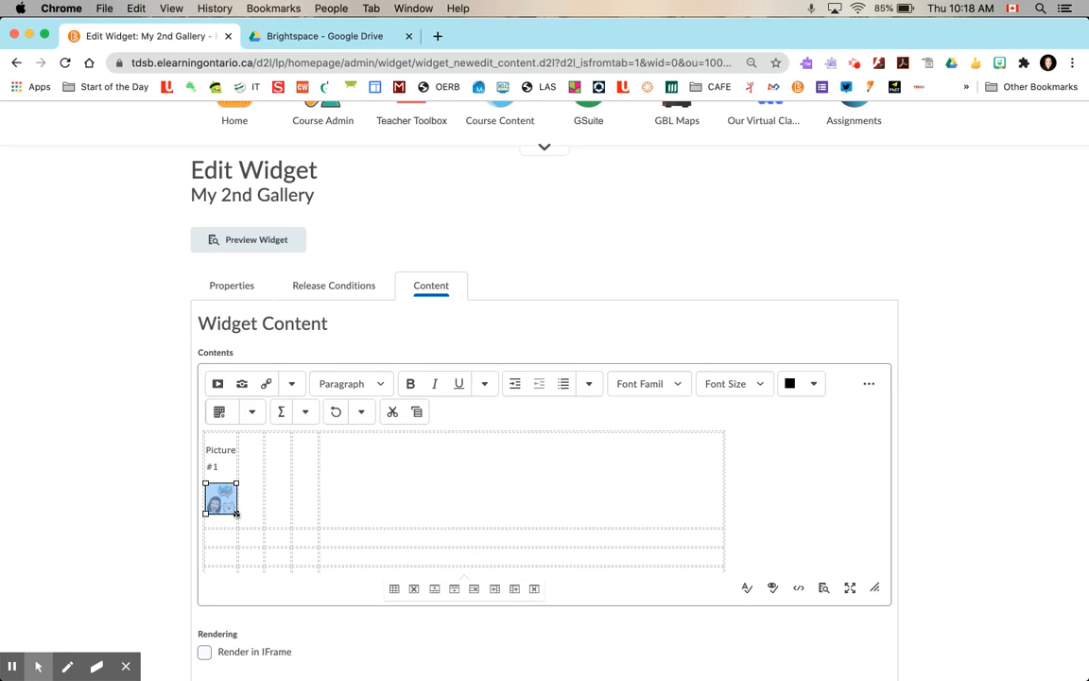
drag(235, 512, 303, 535)
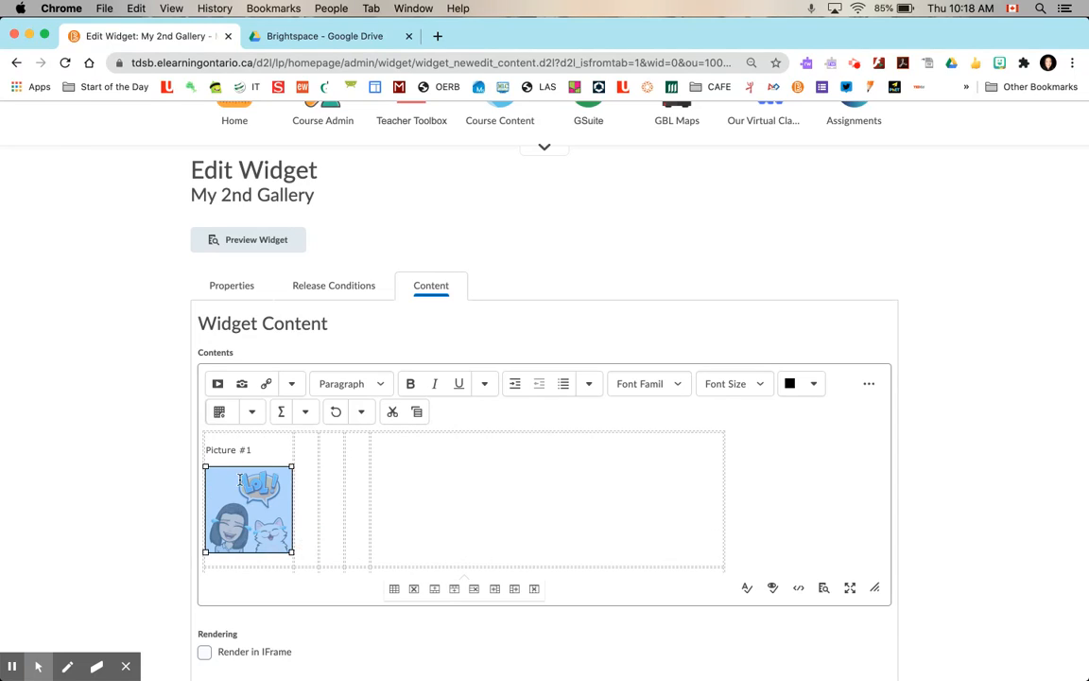
click(301, 490)
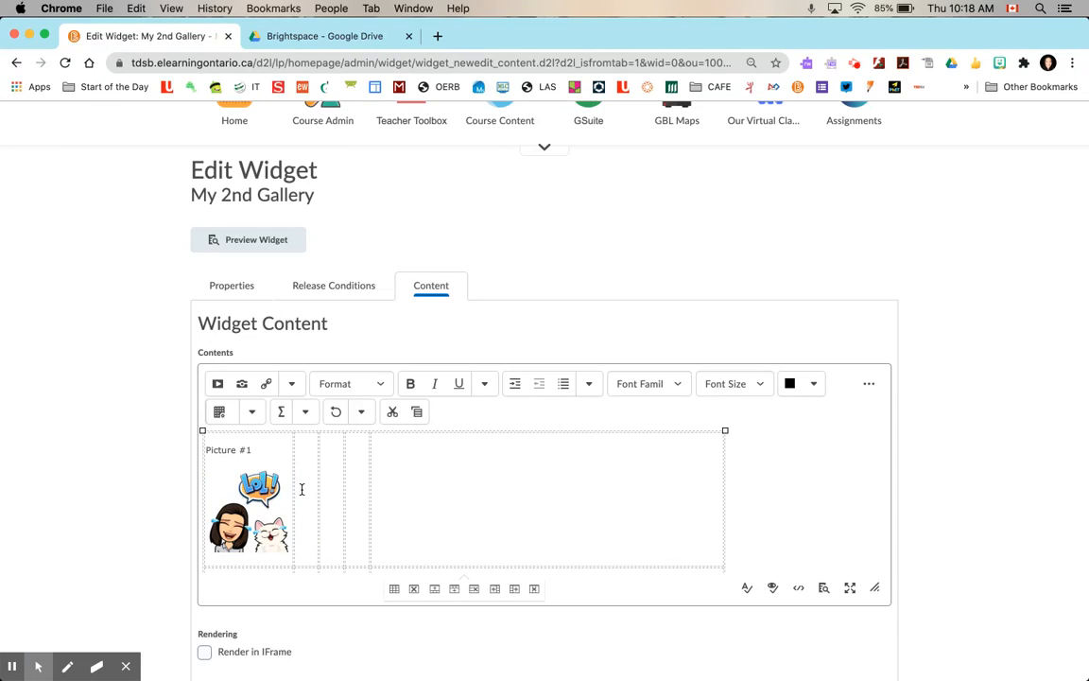
text(Picture #2)
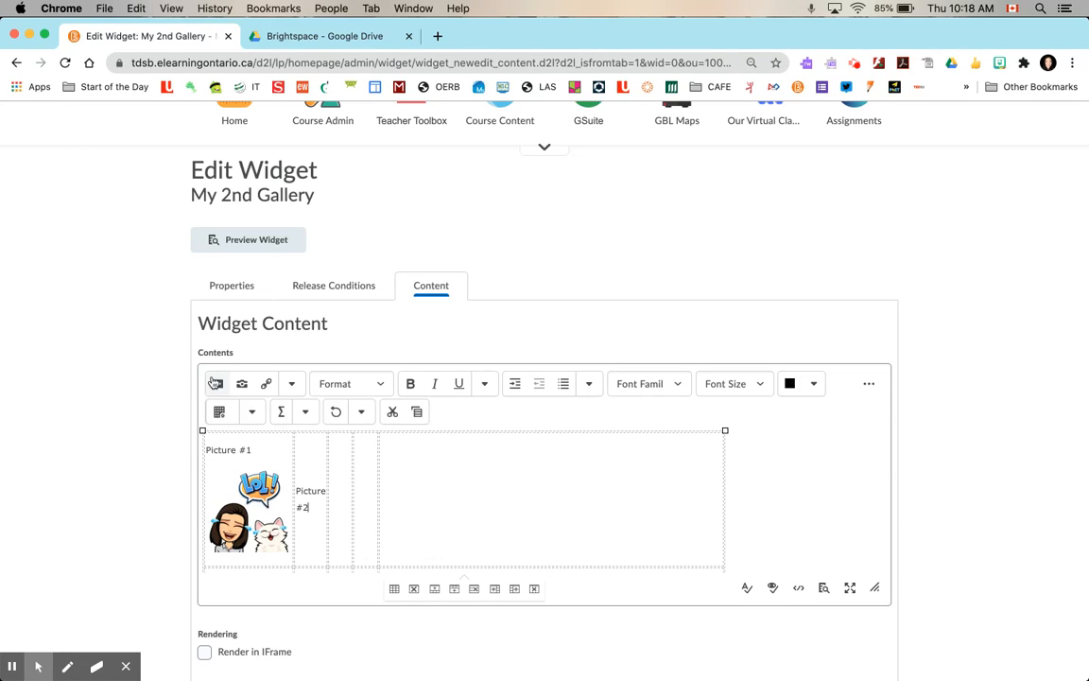
- Upload cat on head.png into the "Picture #2" cell, marked as decorative and saved as a new file
click(241, 383)
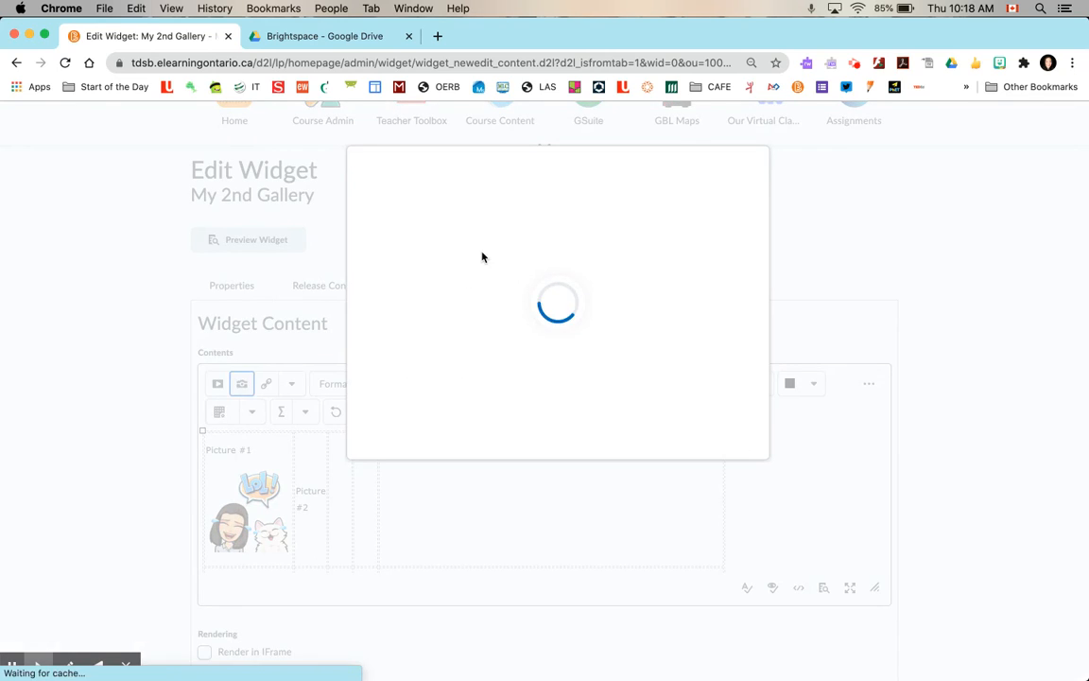
click(461, 224)
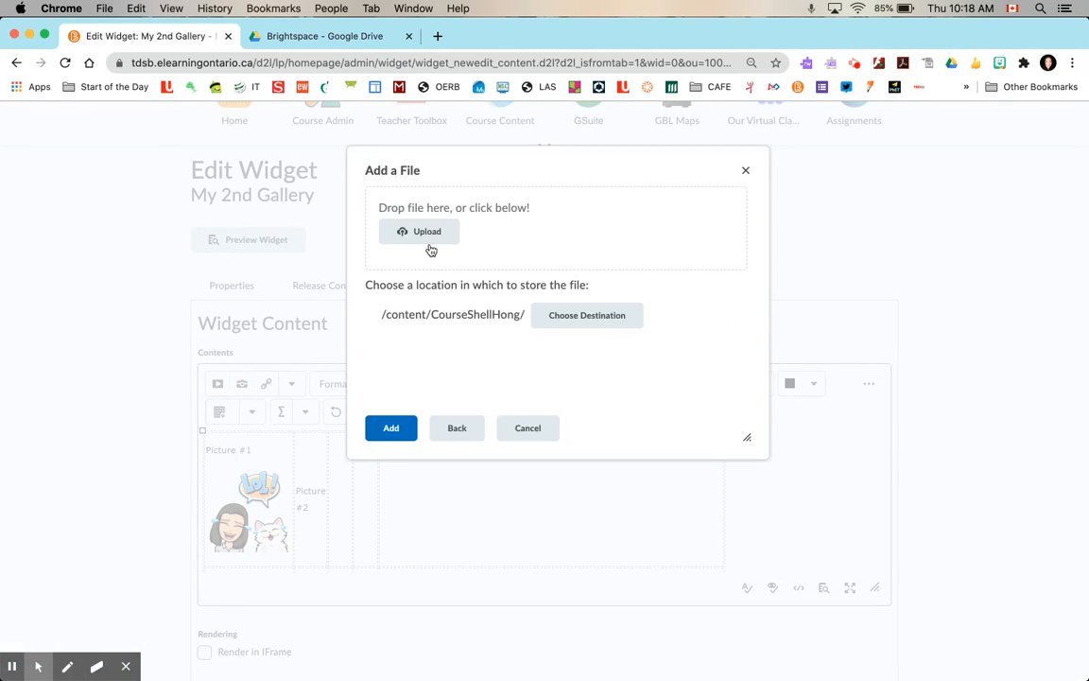
click(429, 238)
click(509, 141)
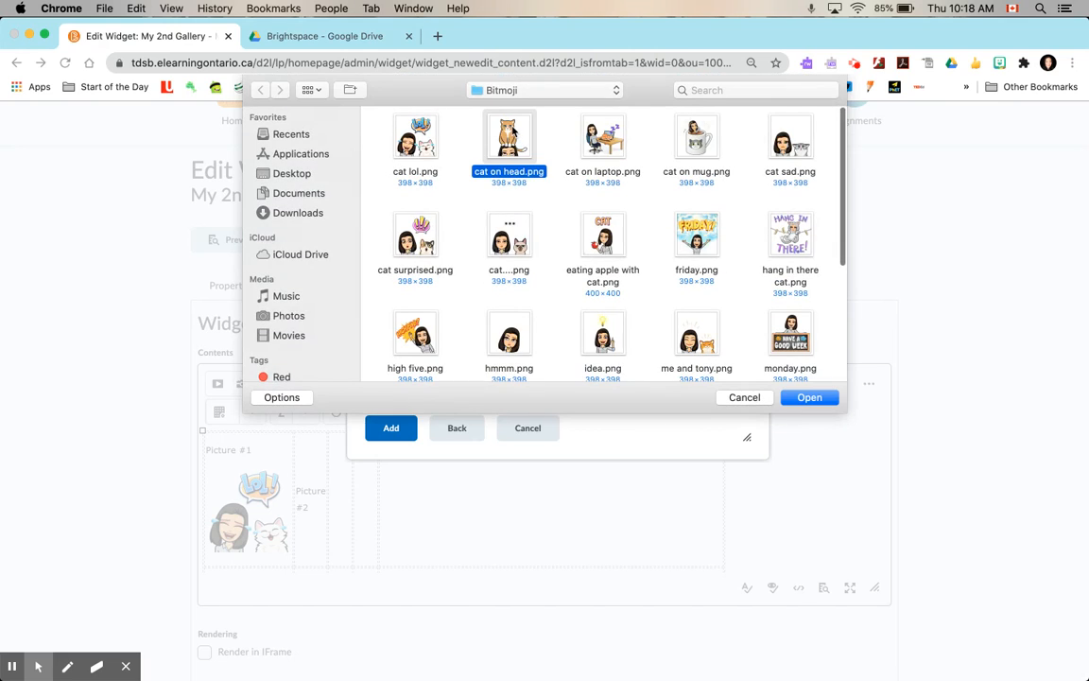
double_click(508, 140)
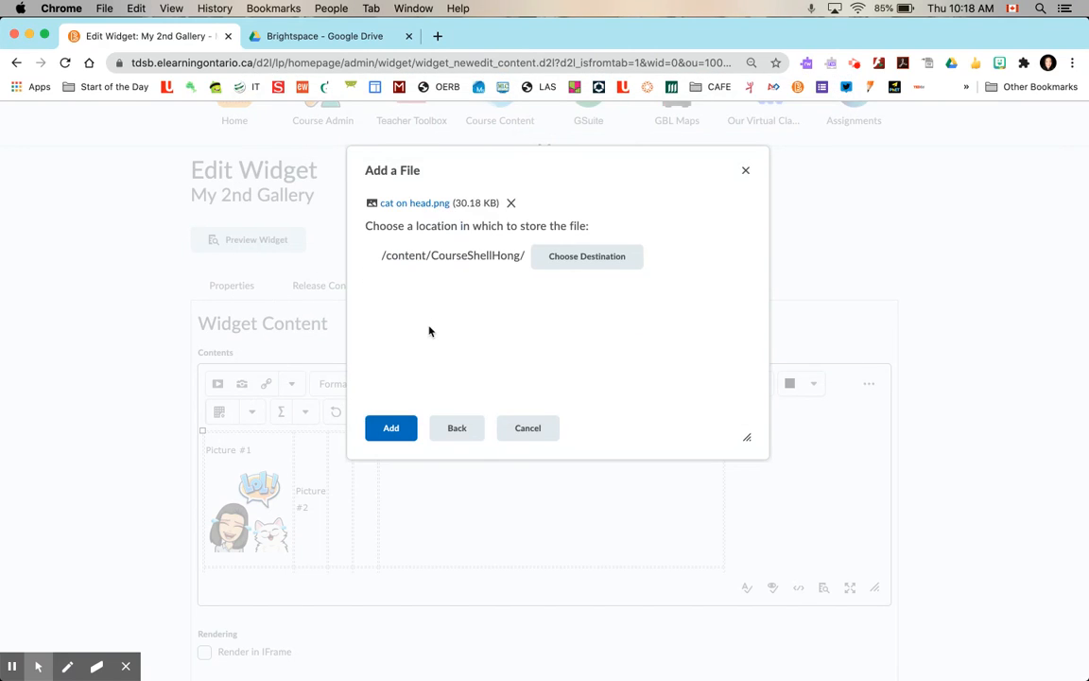
click(392, 427)
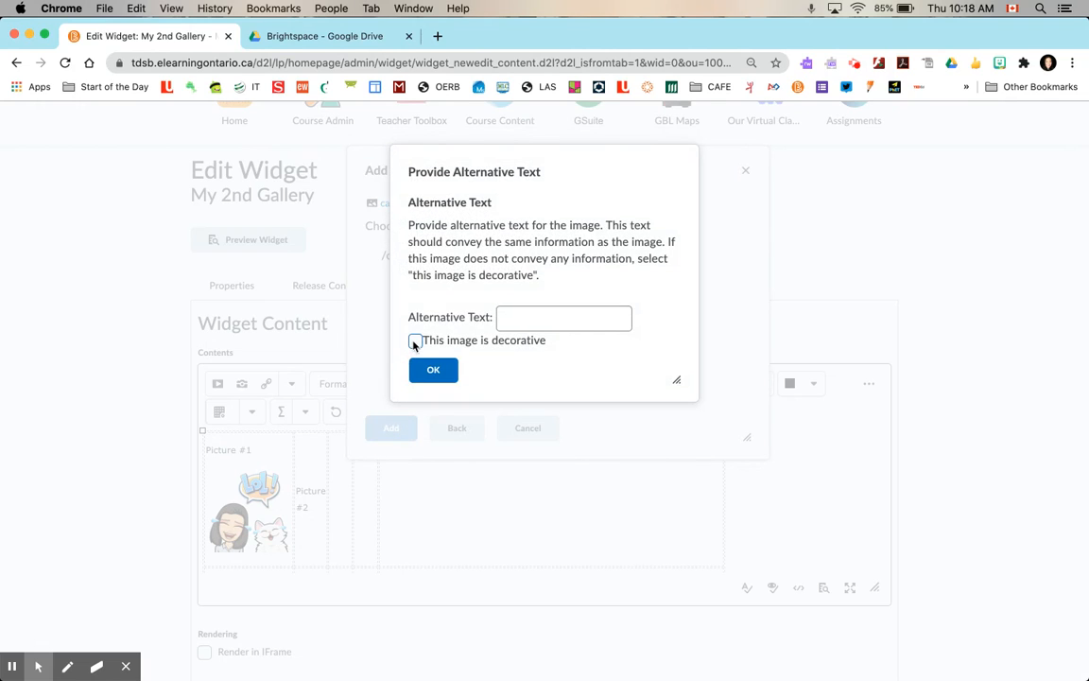
click(415, 341)
click(433, 372)
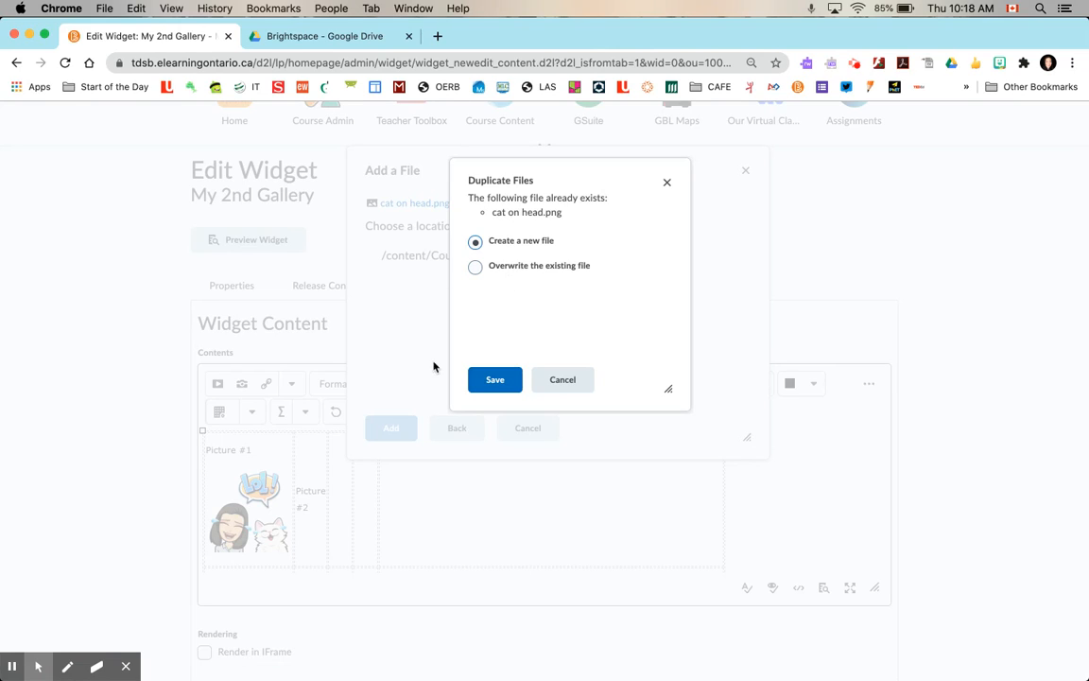
click(490, 382)
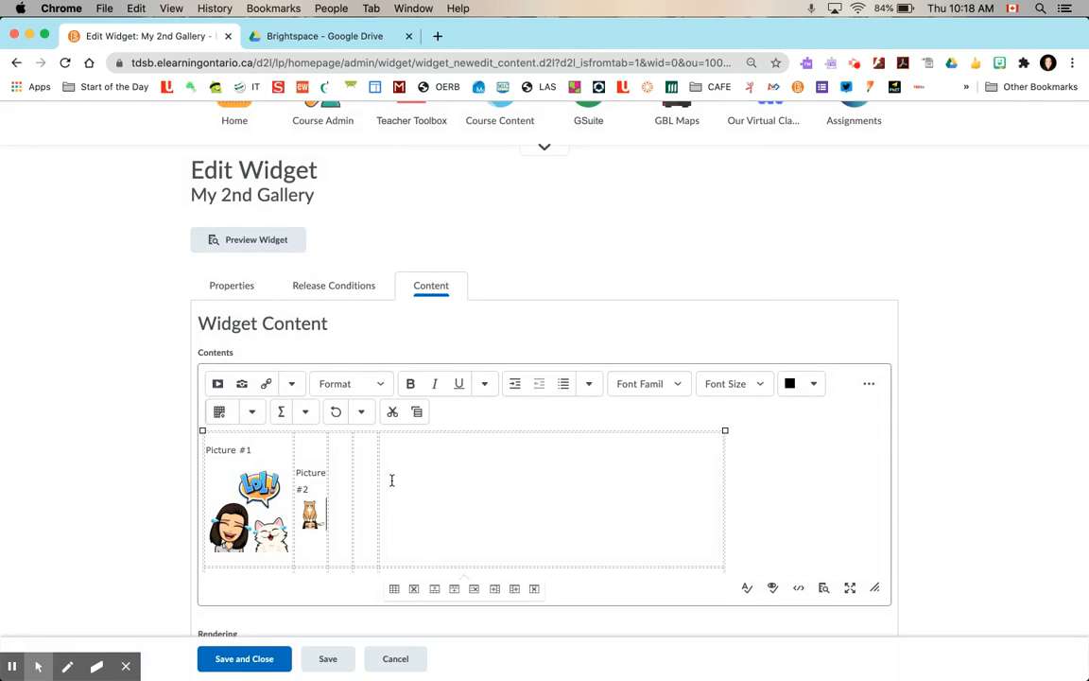
- Enlarge the cat on head picture to about twice its size and make its column slightly wider than the picture
click(310, 512)
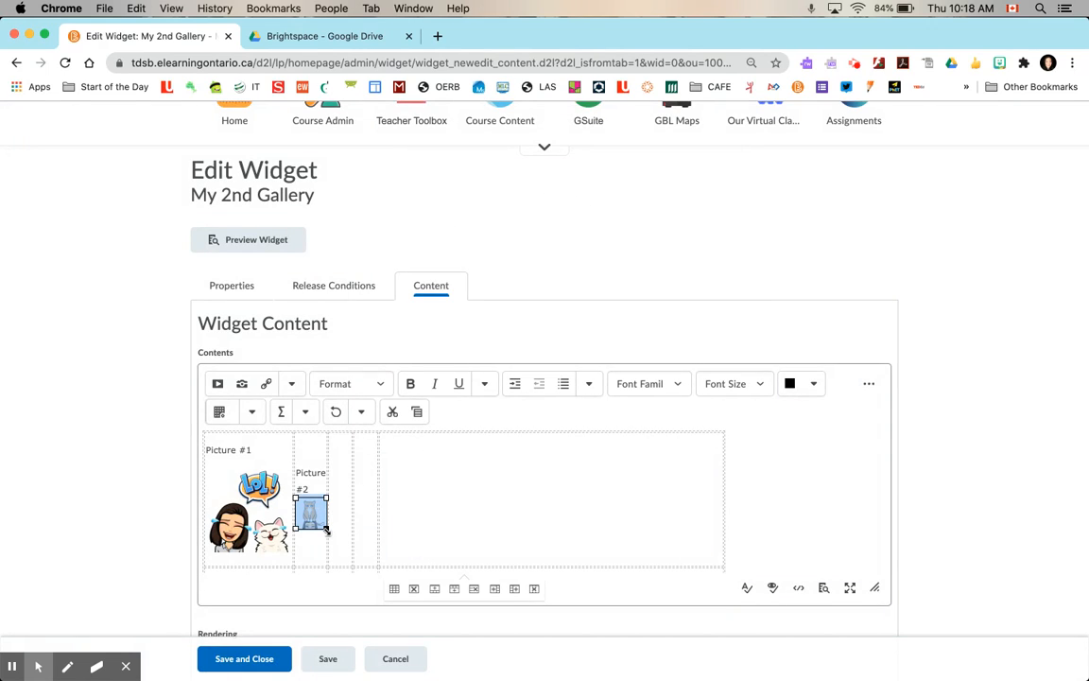
drag(326, 532, 349, 544)
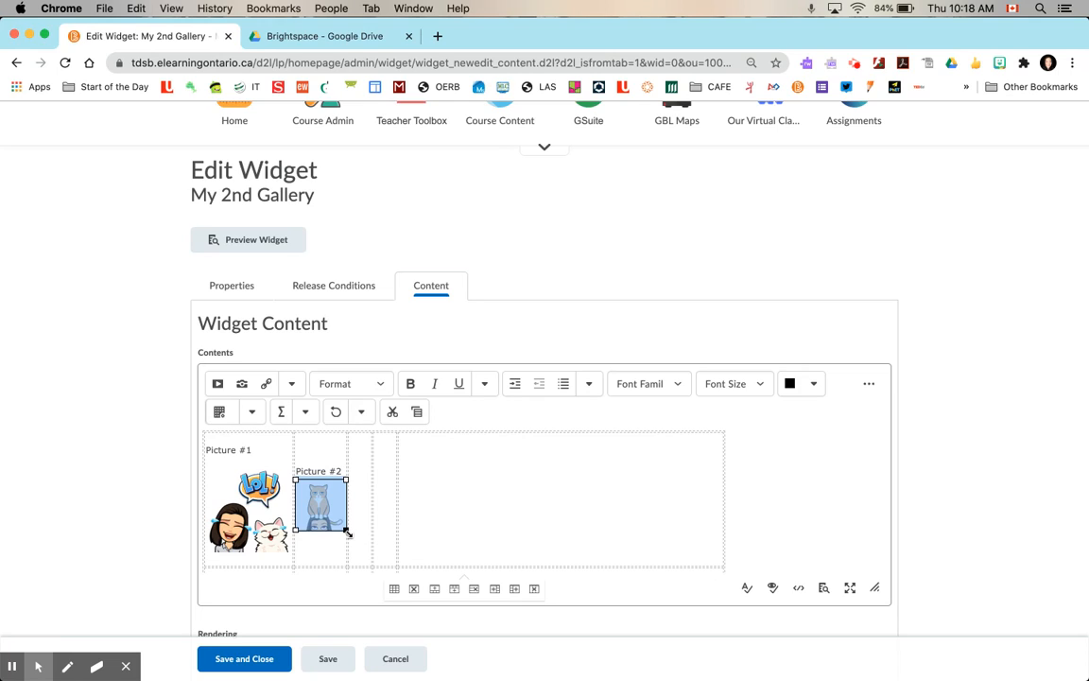
click(356, 478)
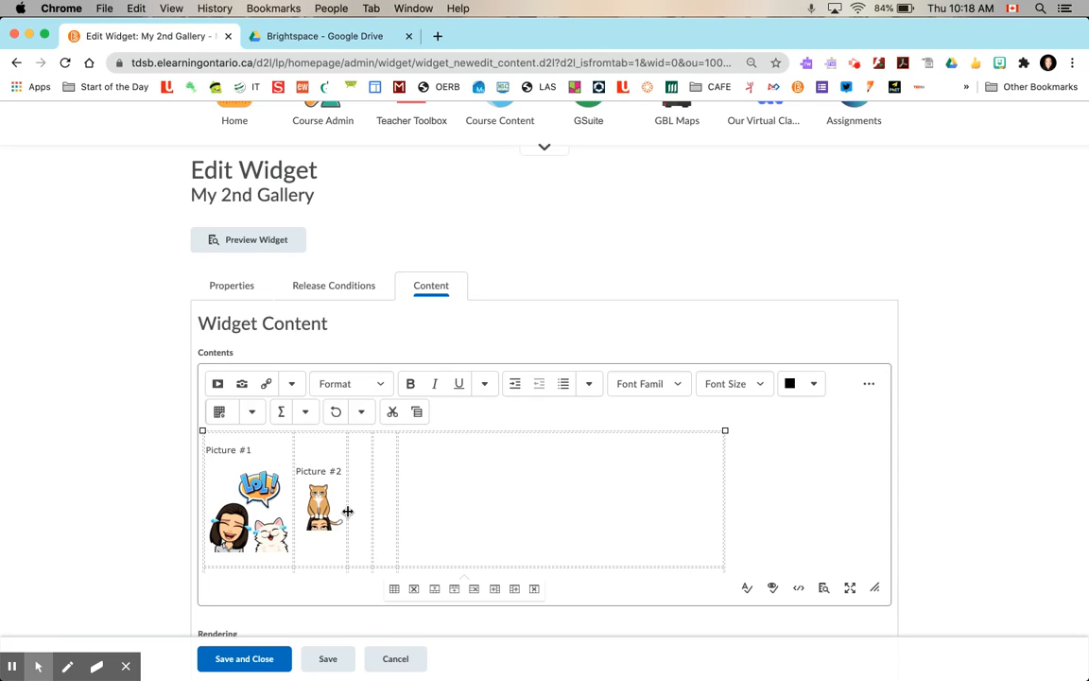
drag(347, 510, 360, 512)
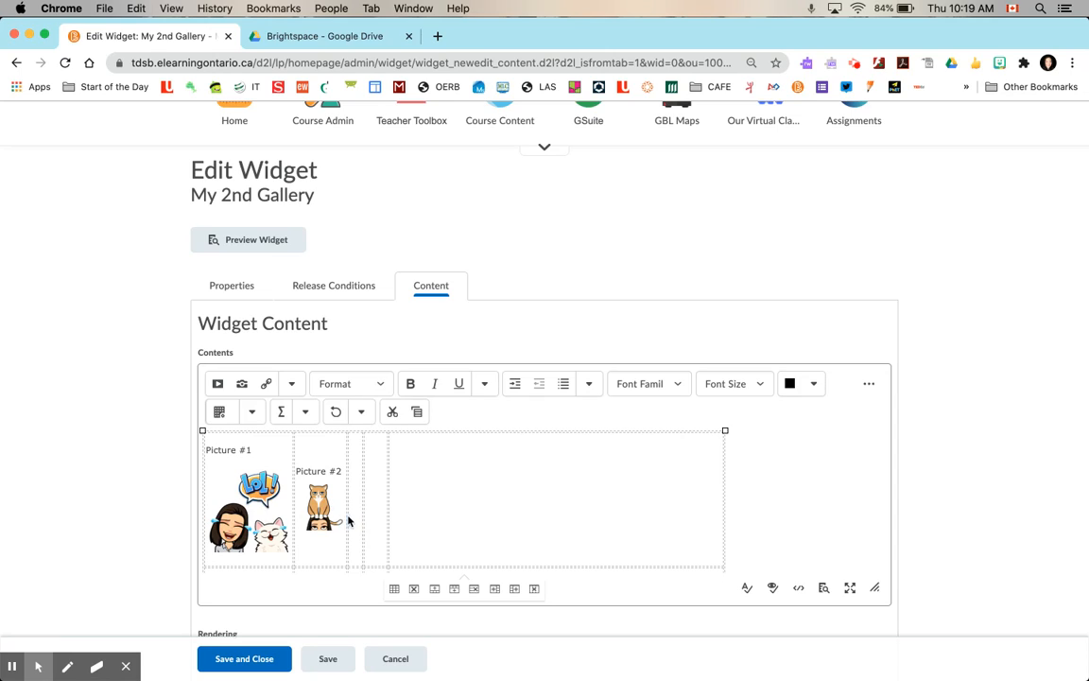
drag(348, 520, 367, 546)
click(319, 510)
- Preview the gallery content to check the layout of the two captioned pictures, and close the preview
scroll(400, 524, down, 2)
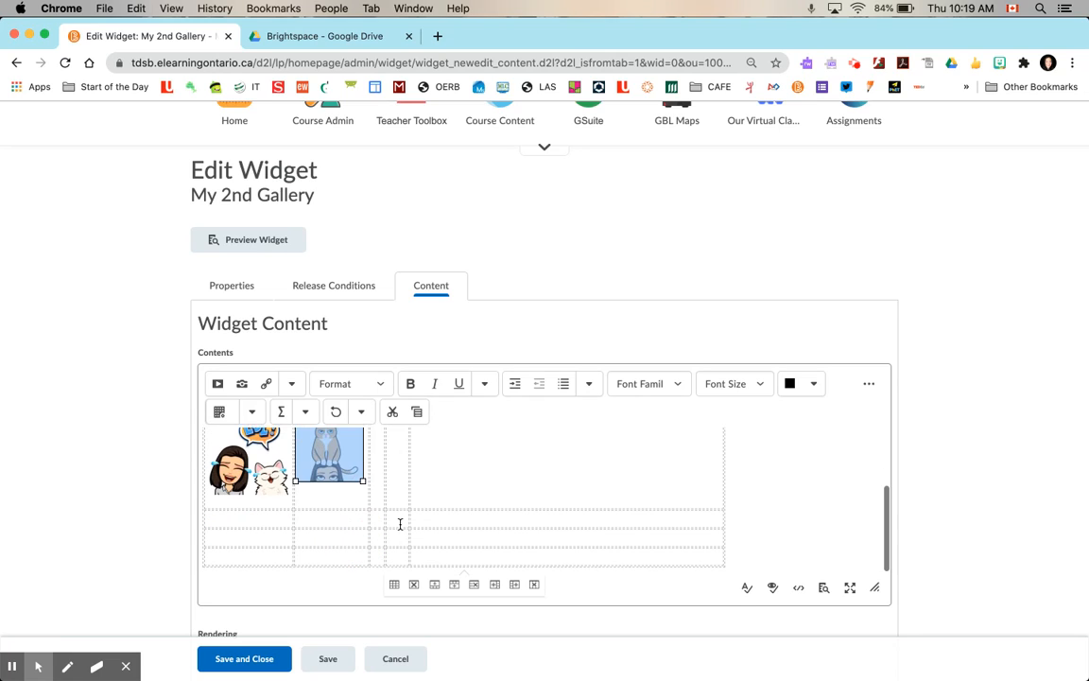
click(235, 514)
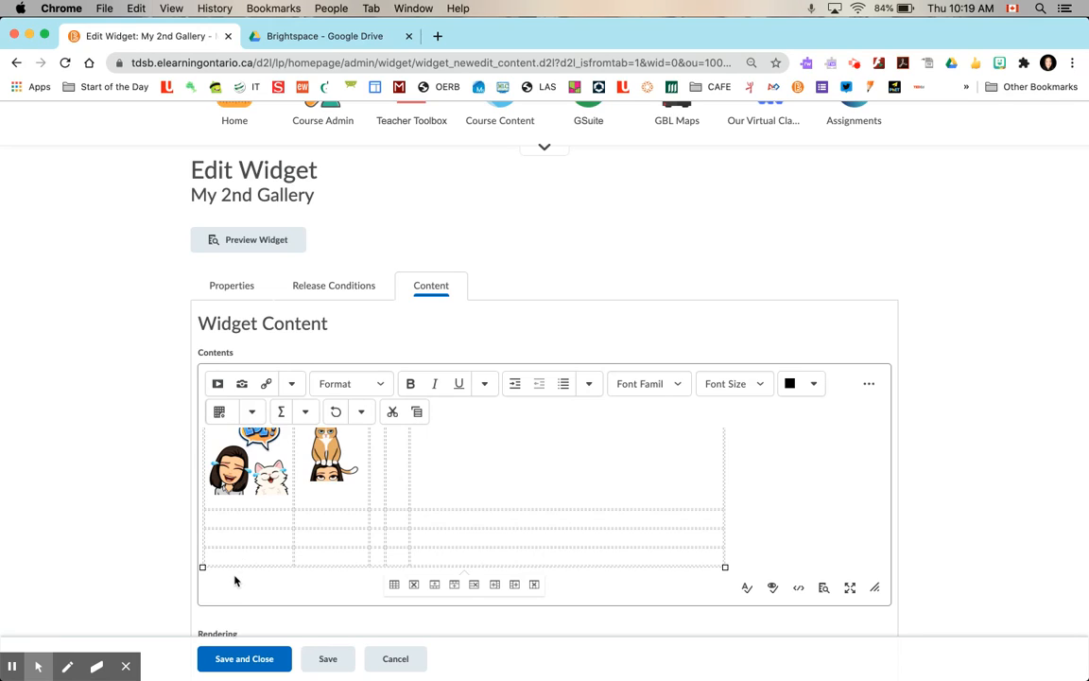
scroll(328, 540, up, 3)
scroll(329, 540, down, 1)
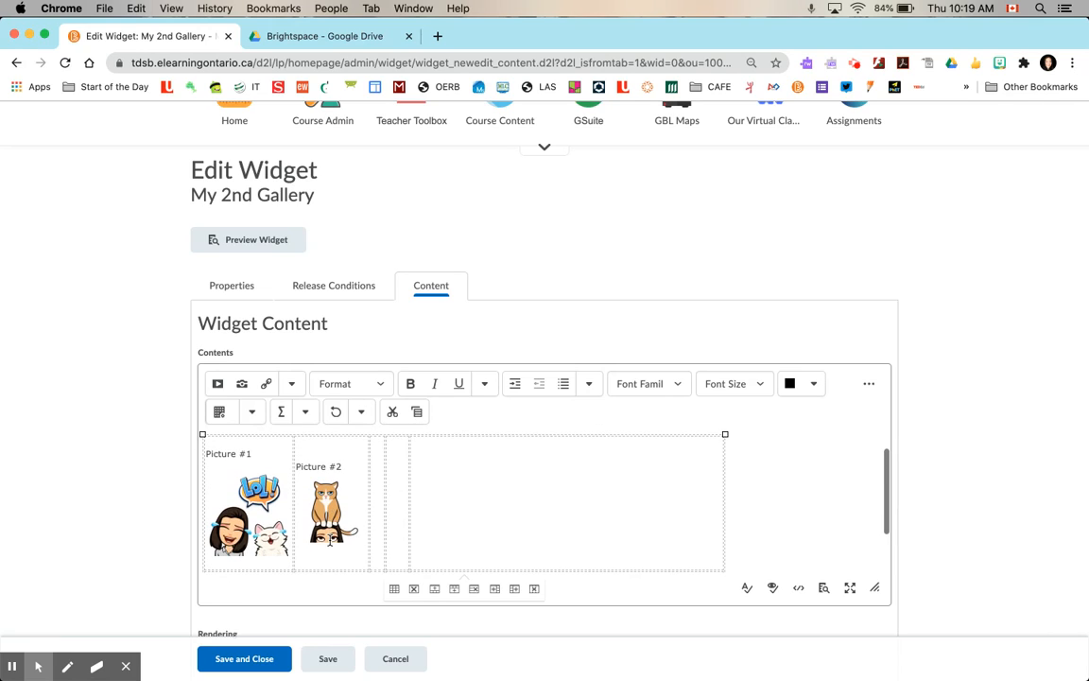
click(824, 590)
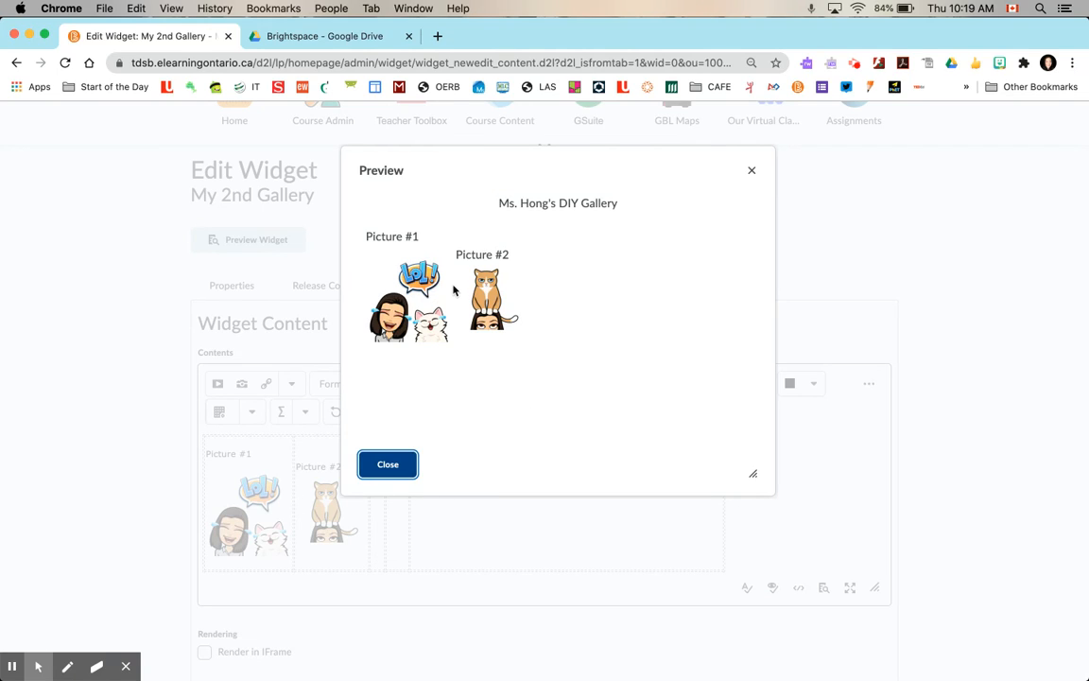
click(388, 464)
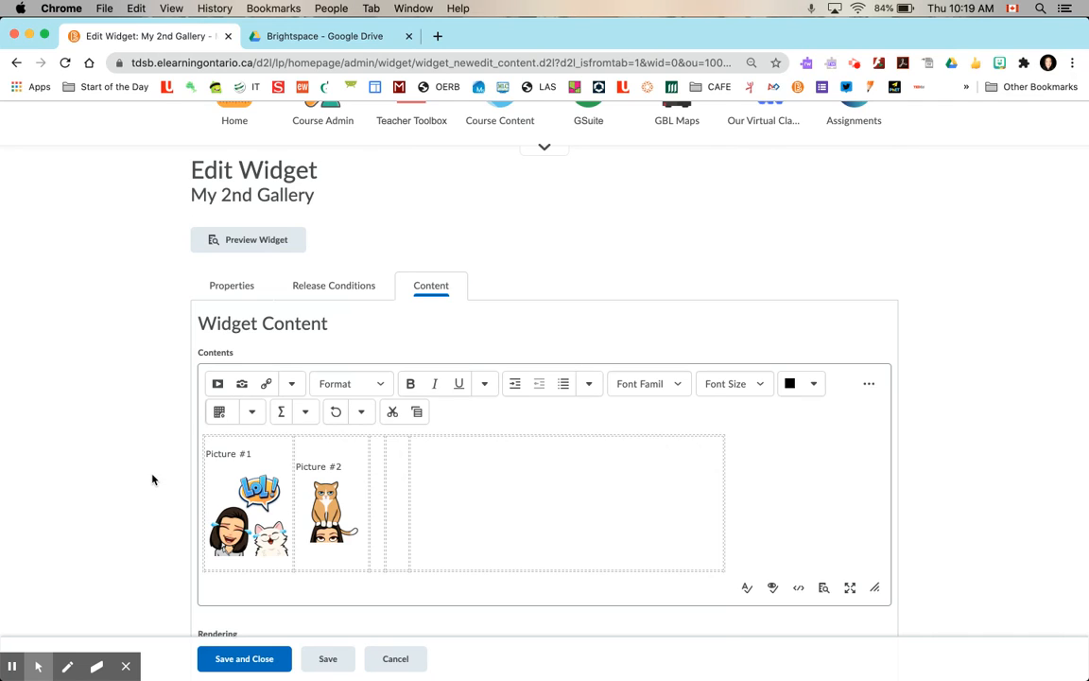
scroll(150, 476, down, 5)
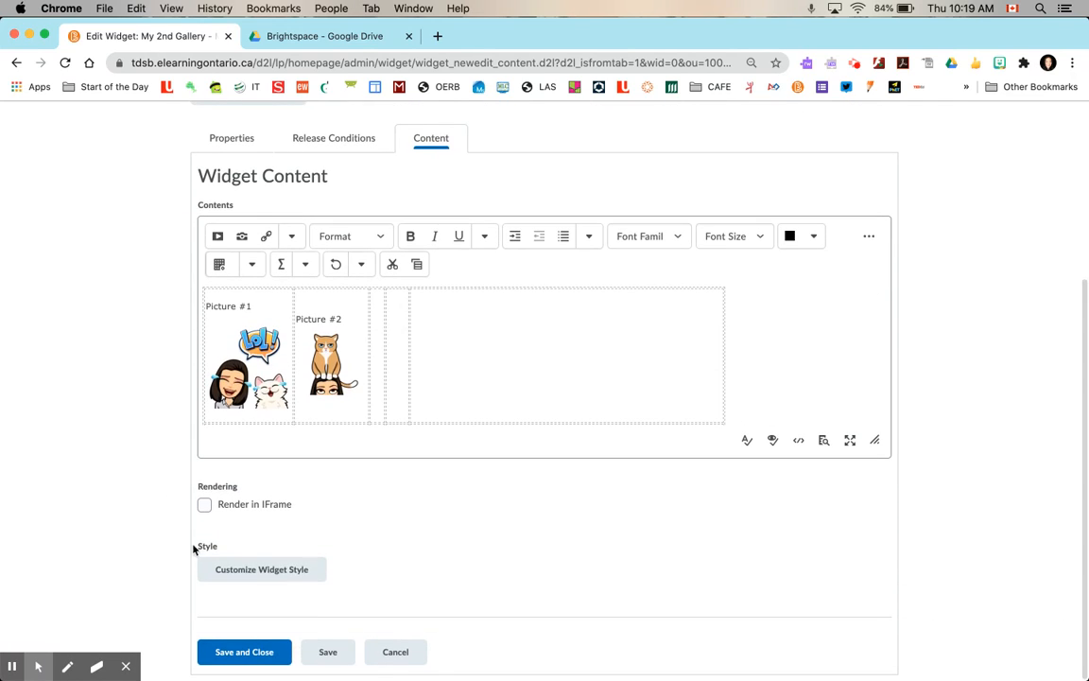
- Check the widget's style settings without changing them, and save and close the gallery widget
click(274, 570)
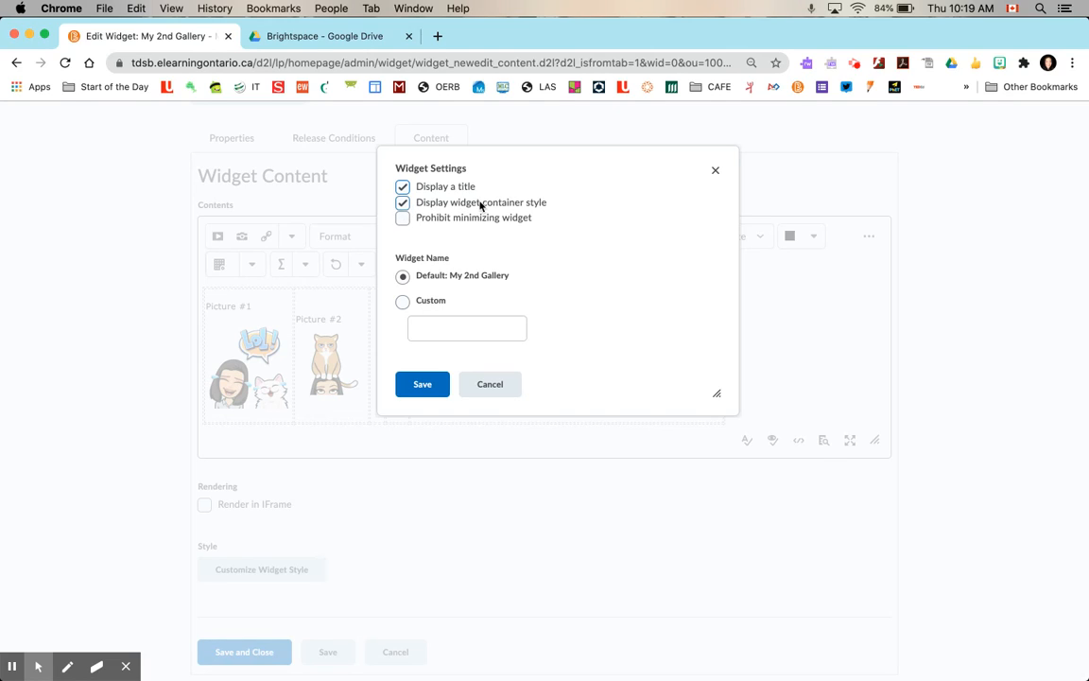
click(488, 388)
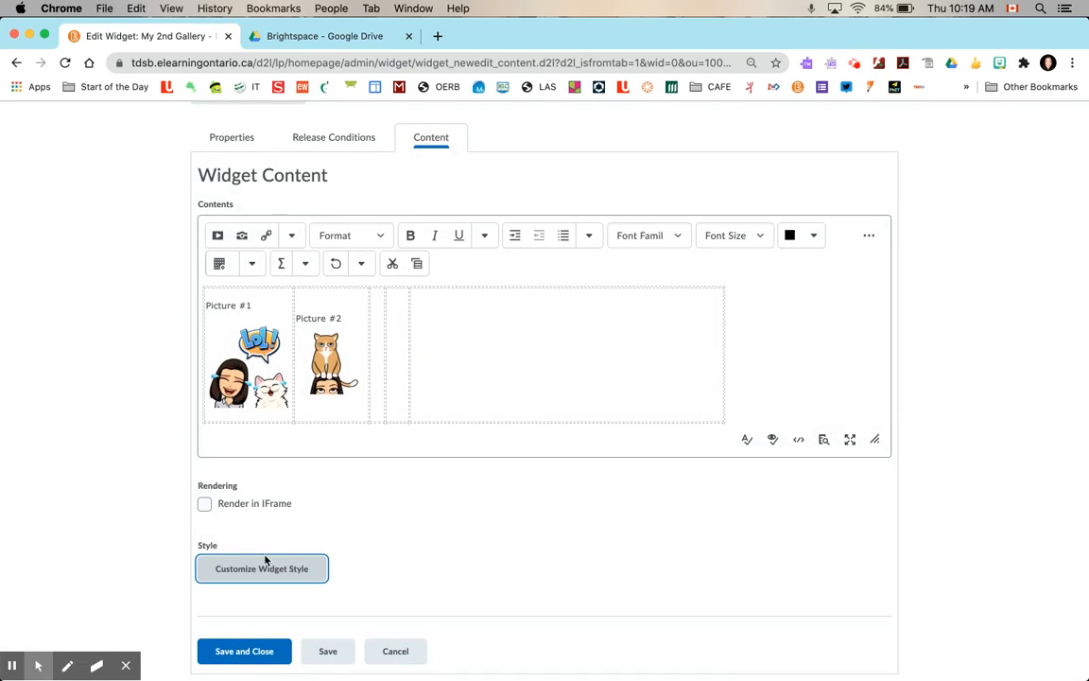
click(243, 659)
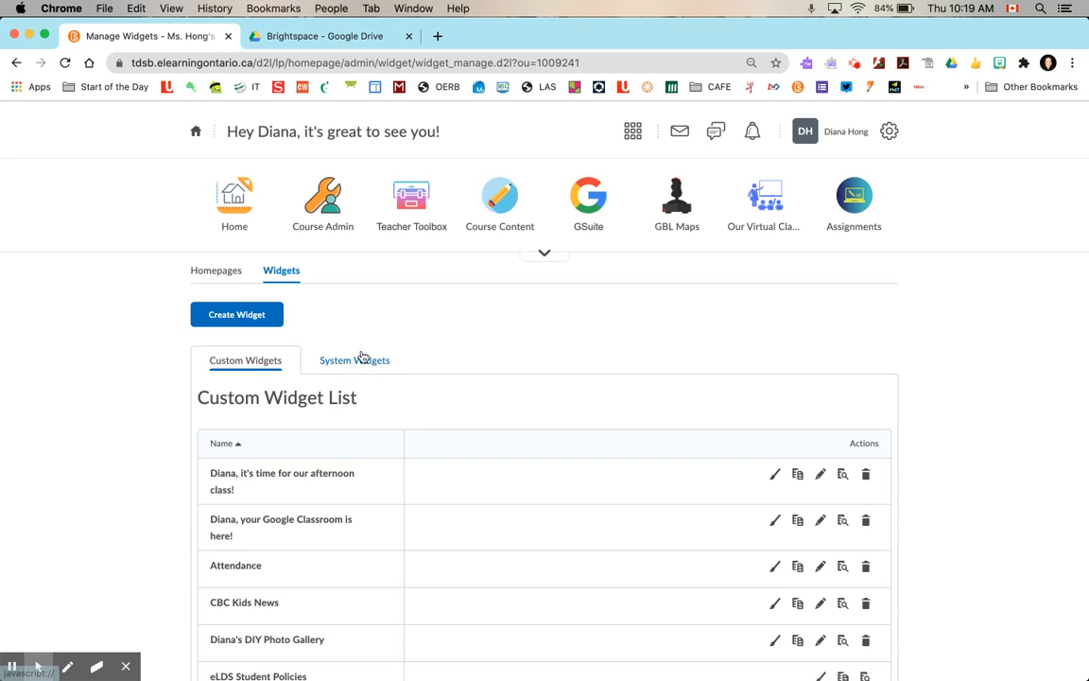
- Open the active homepage named "This is the homepage" for editing from the course's list of homepages
click(216, 274)
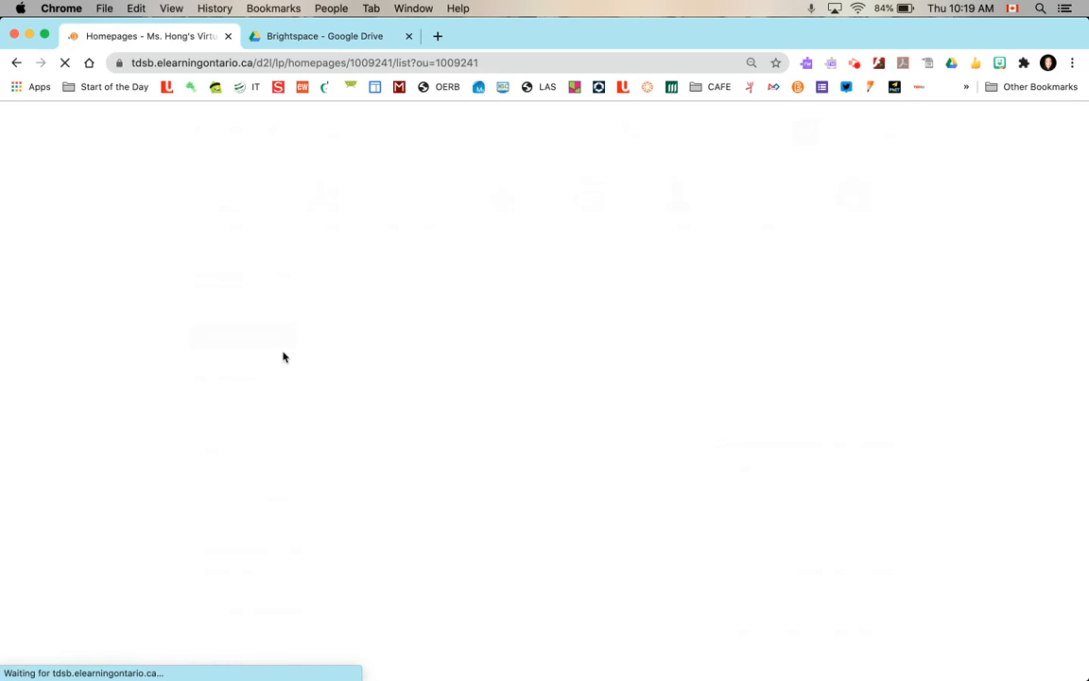
scroll(284, 359, down, 5)
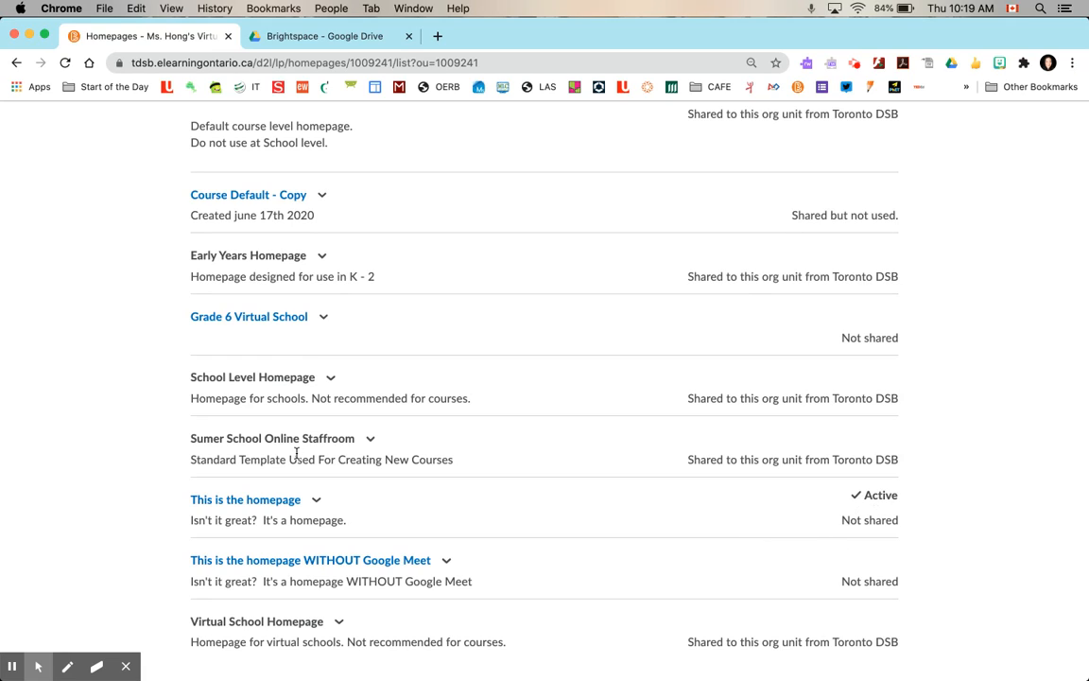
click(227, 504)
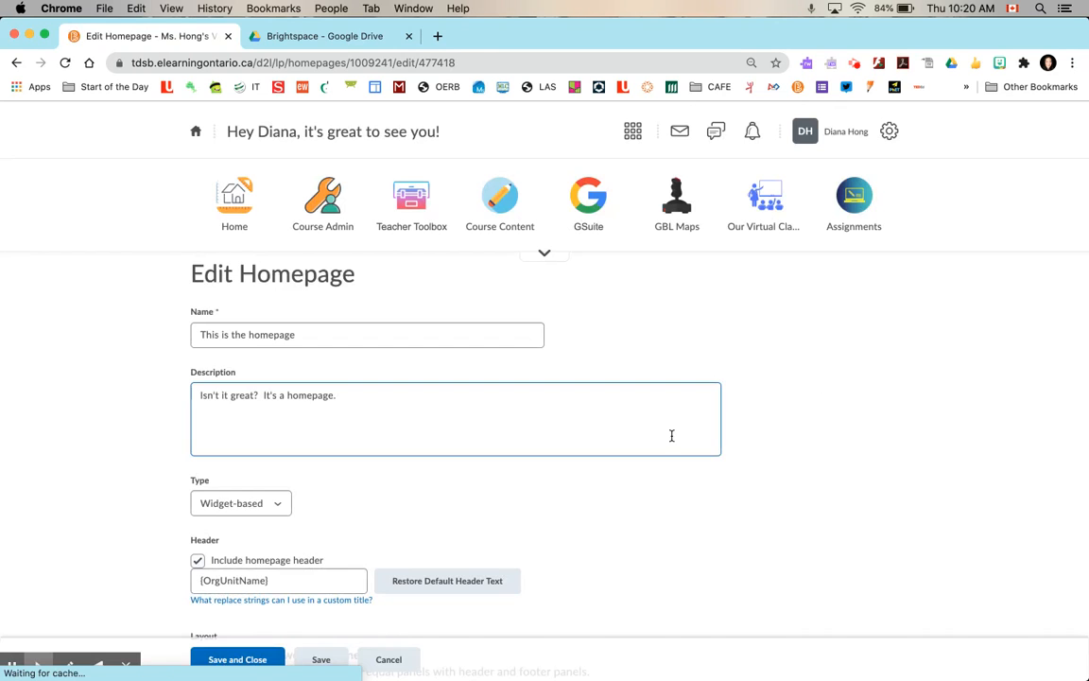
- Add the custom widget "My 2nd Gallery" to the full-width section at the end of the homepage layout
scroll(510, 452, down, 10)
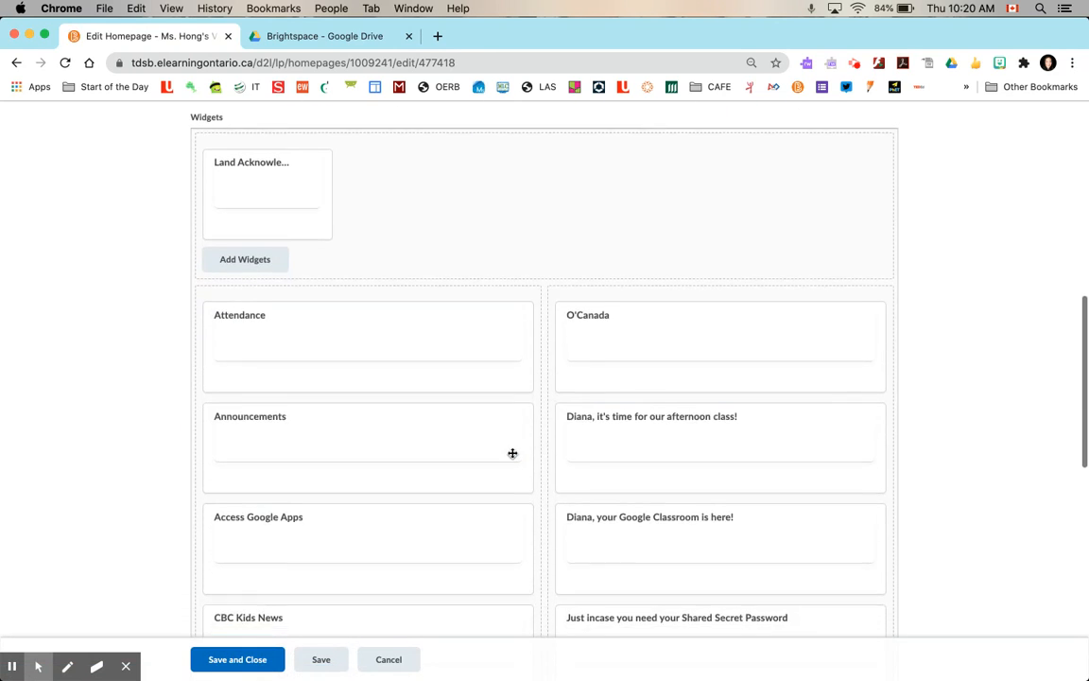
scroll(512, 453, down, 3)
scroll(513, 457, up, 2)
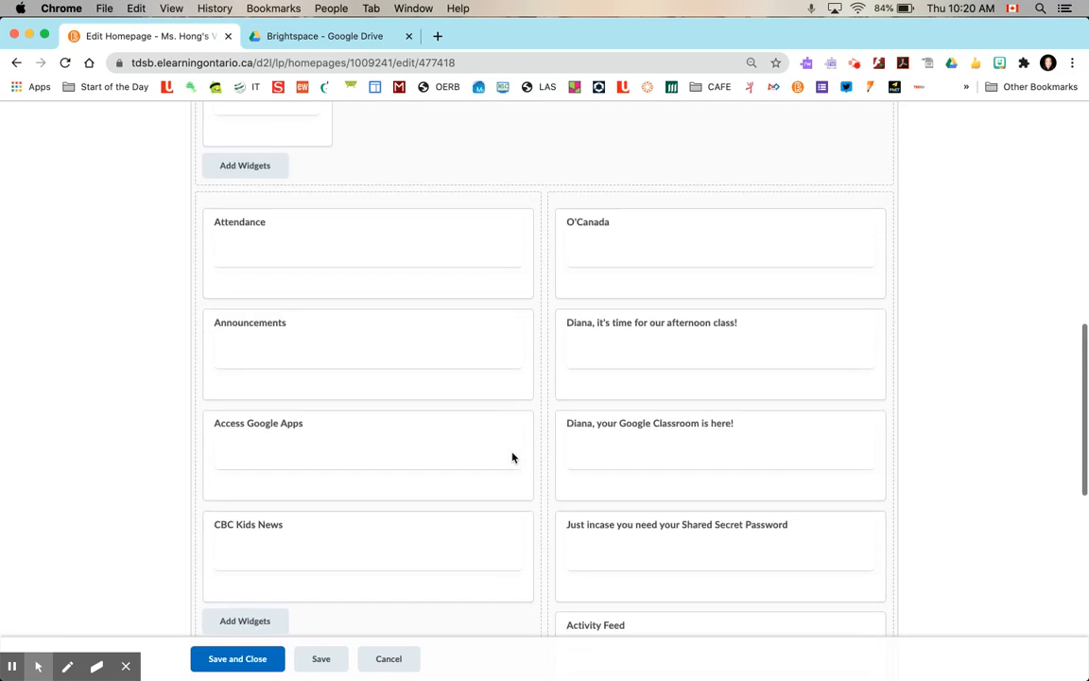
scroll(512, 455, up, 3)
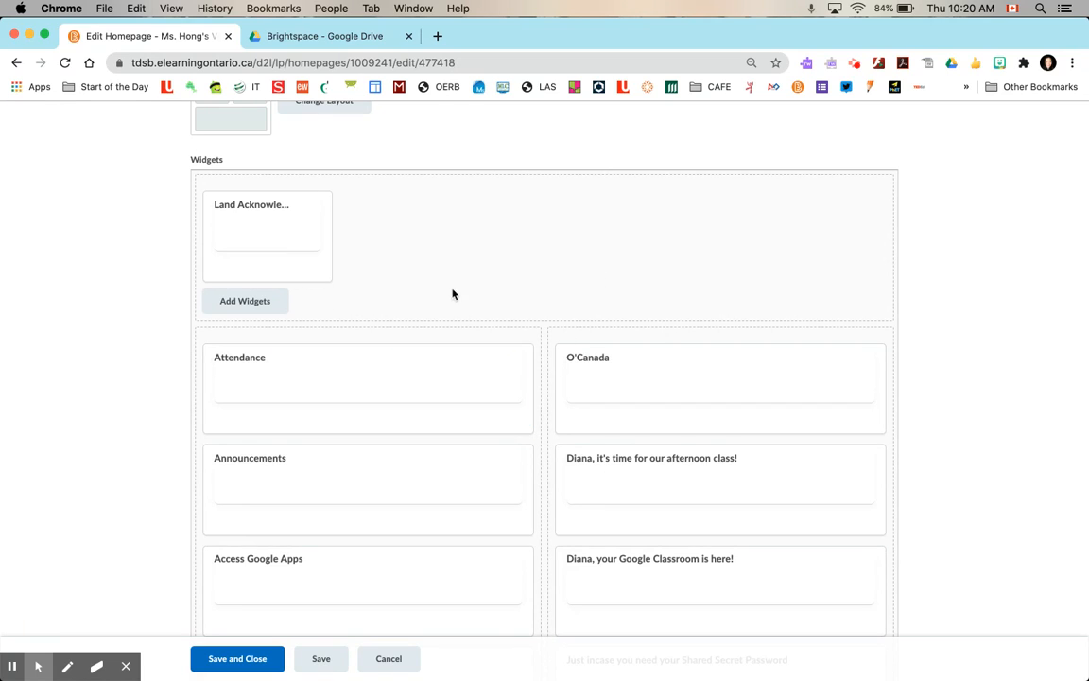
scroll(466, 407, down, 15)
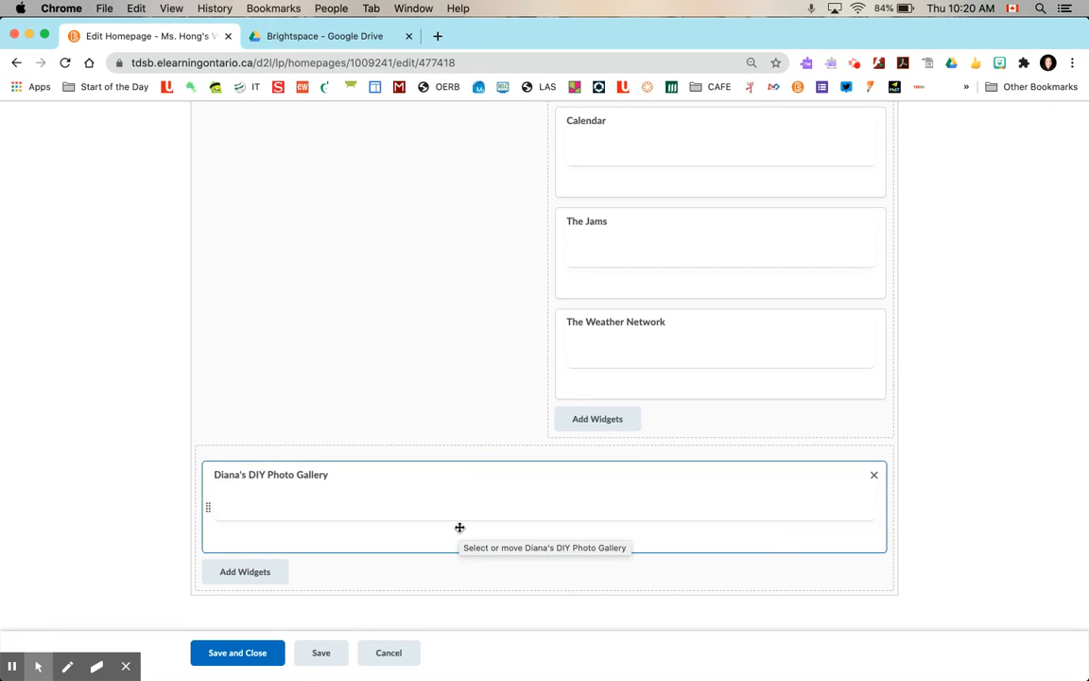
click(252, 573)
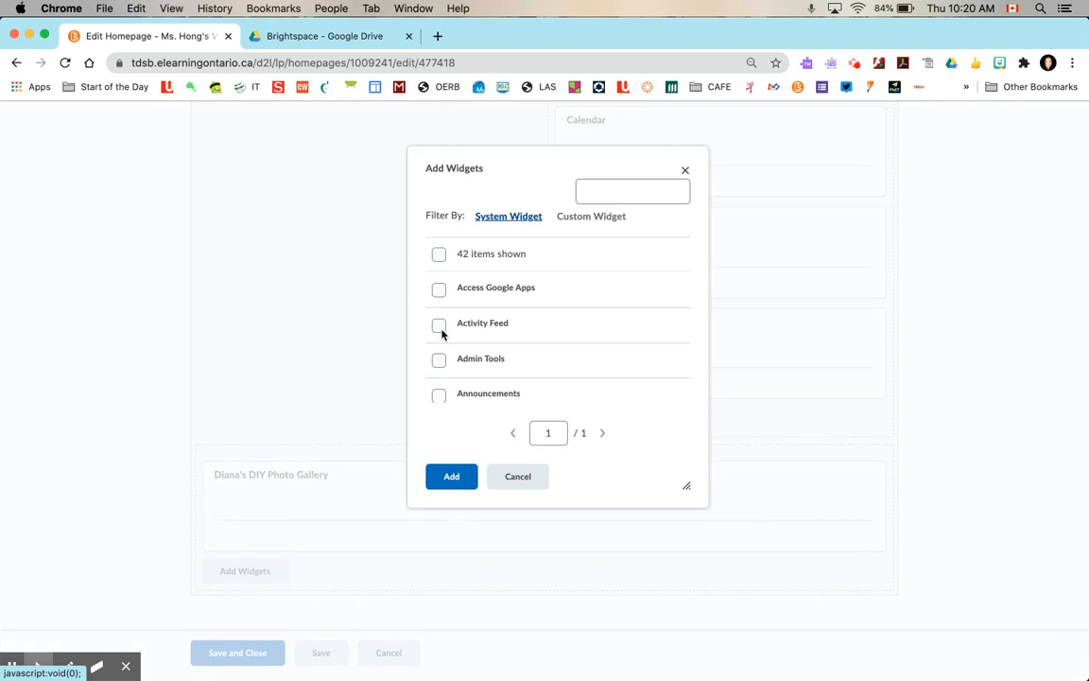
click(580, 221)
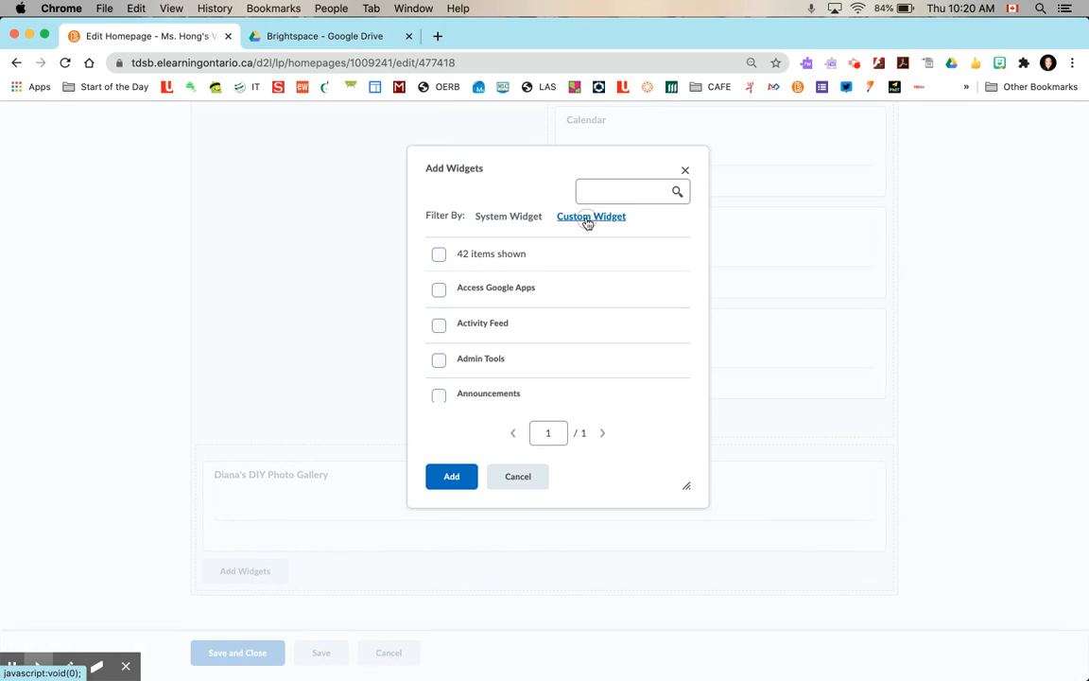
scroll(495, 350, down, 4)
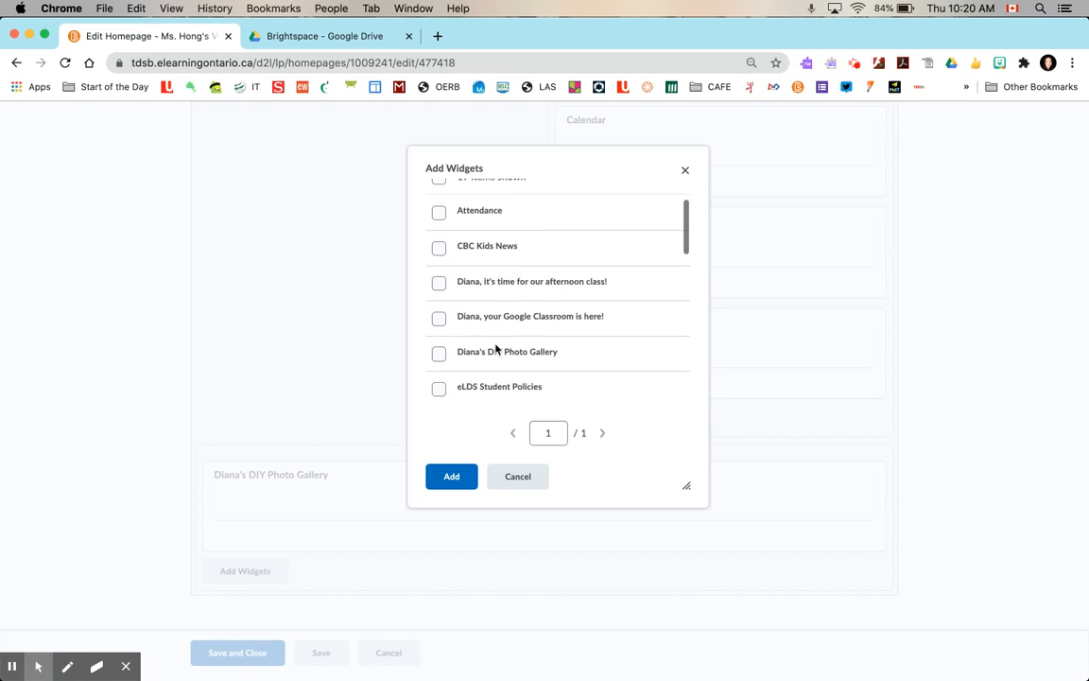
scroll(496, 350, down, 5)
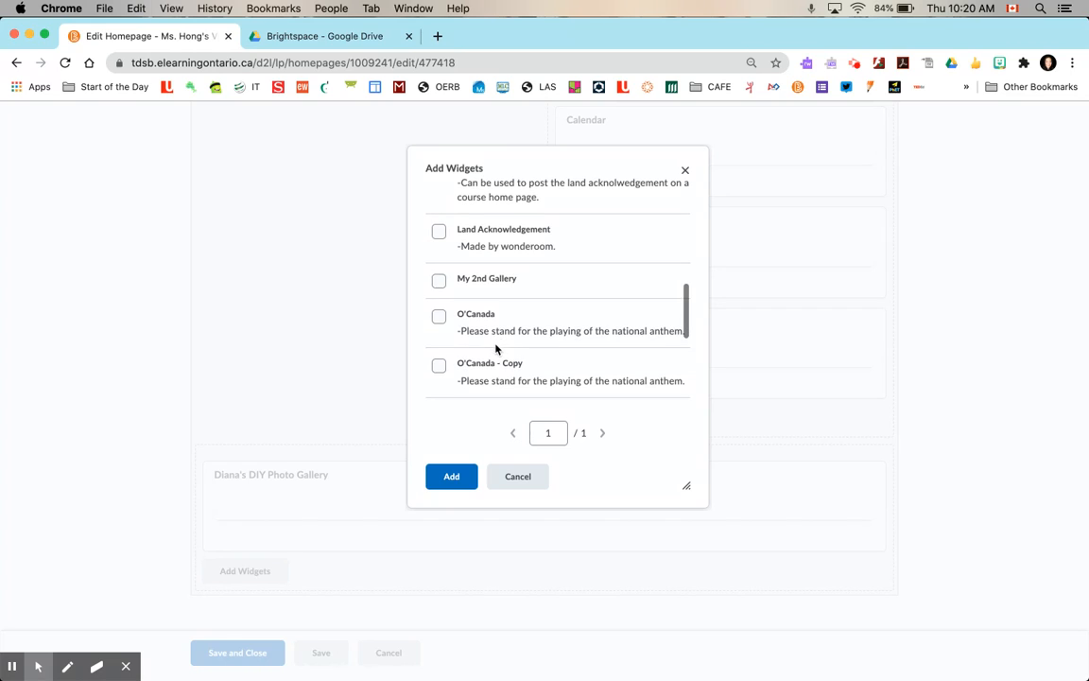
click(438, 280)
click(453, 477)
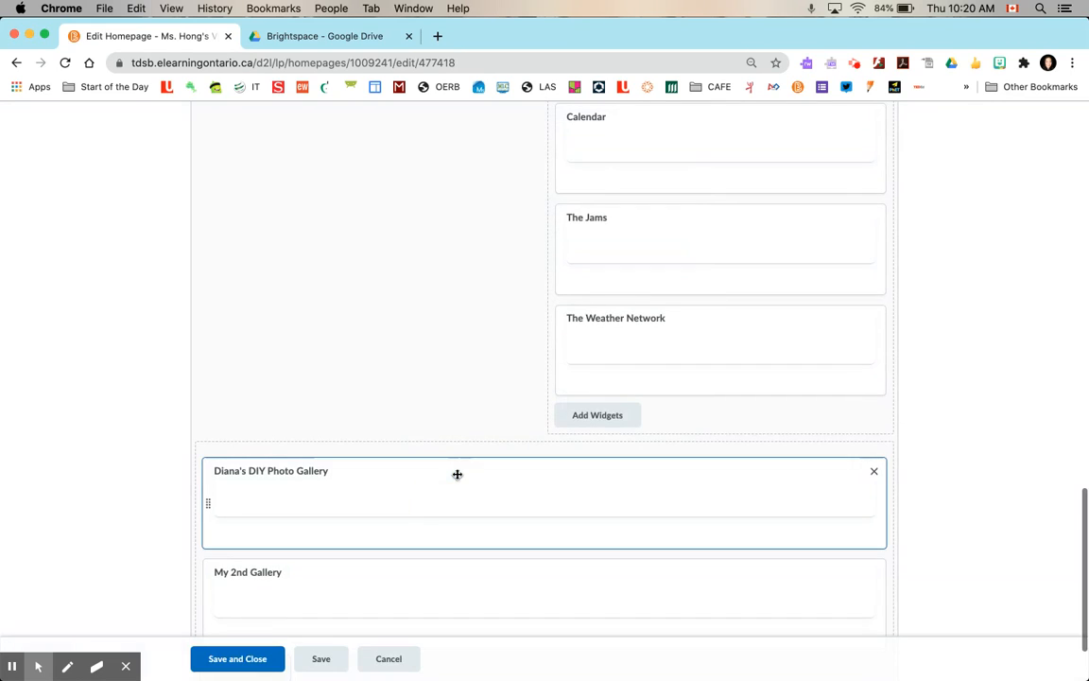
- Remove the older DIY Photo Gallery widget from the last homepage section, and save and close the homepage
click(877, 475)
click(237, 659)
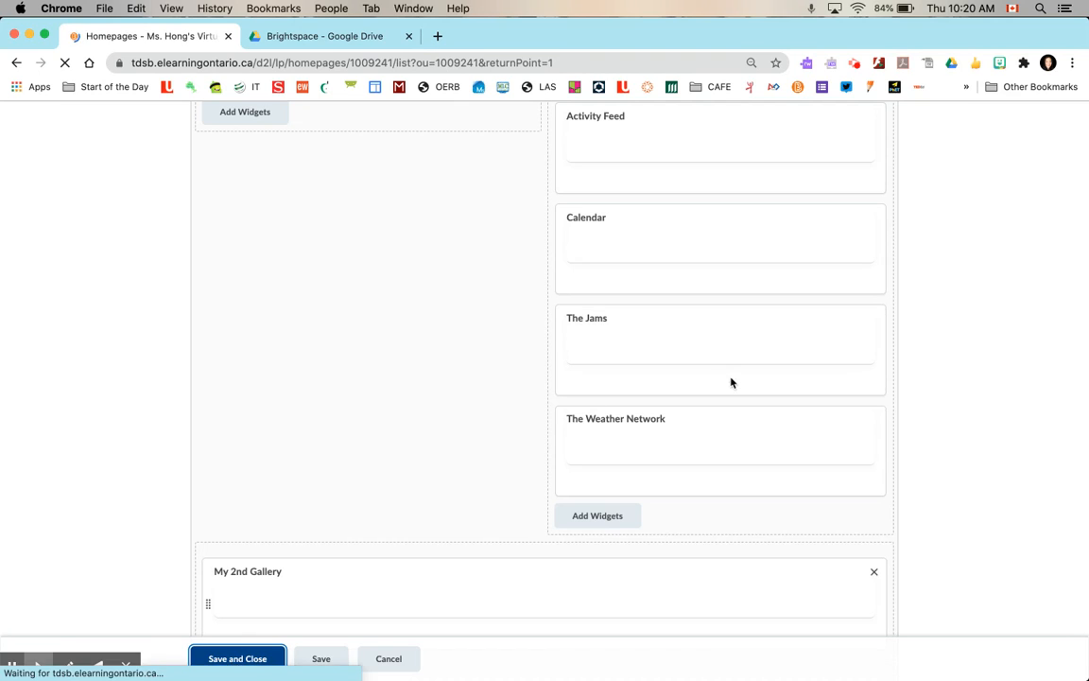
- Go to the course home page and view the My 2nd Gallery widget at its end
scroll(661, 378, down, 1)
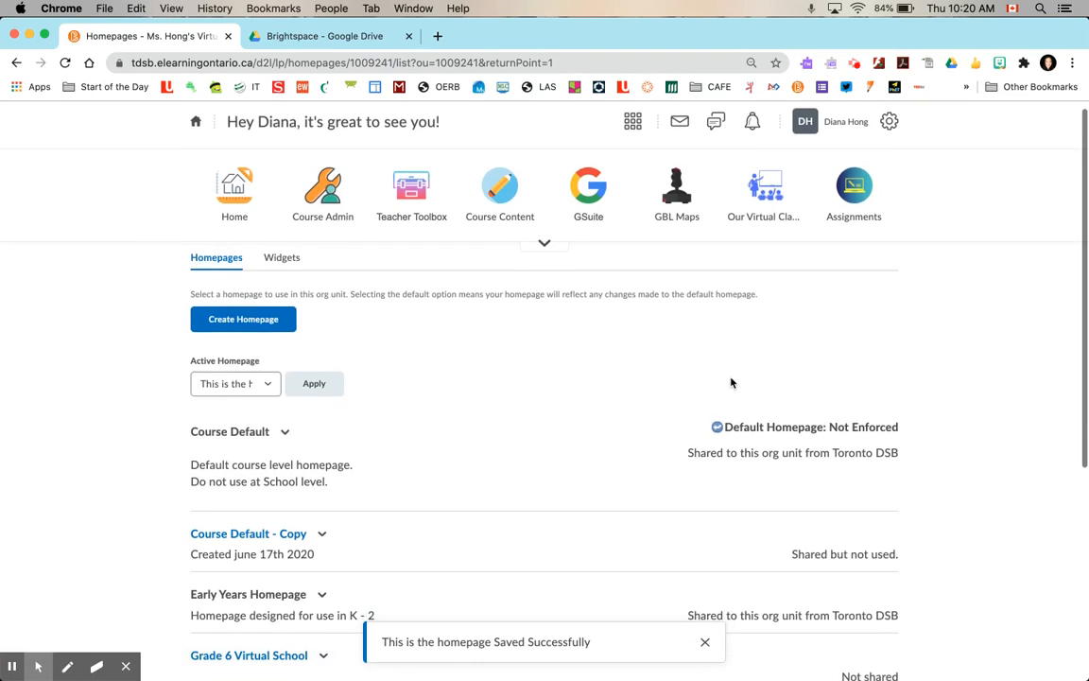
click(236, 209)
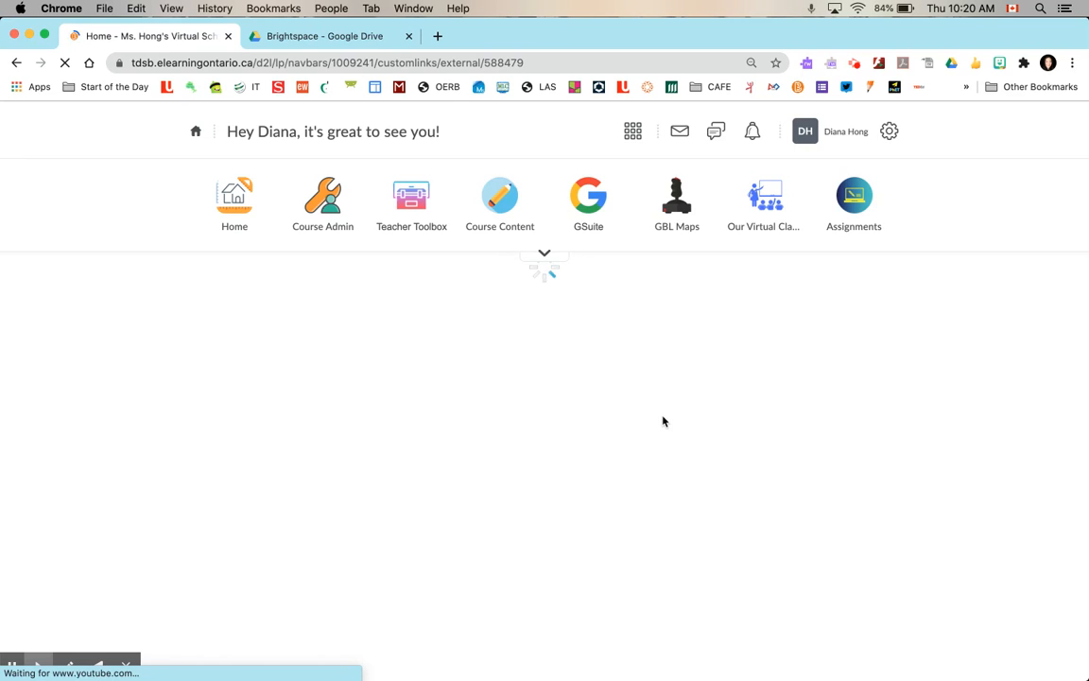
scroll(663, 421, down, 20)
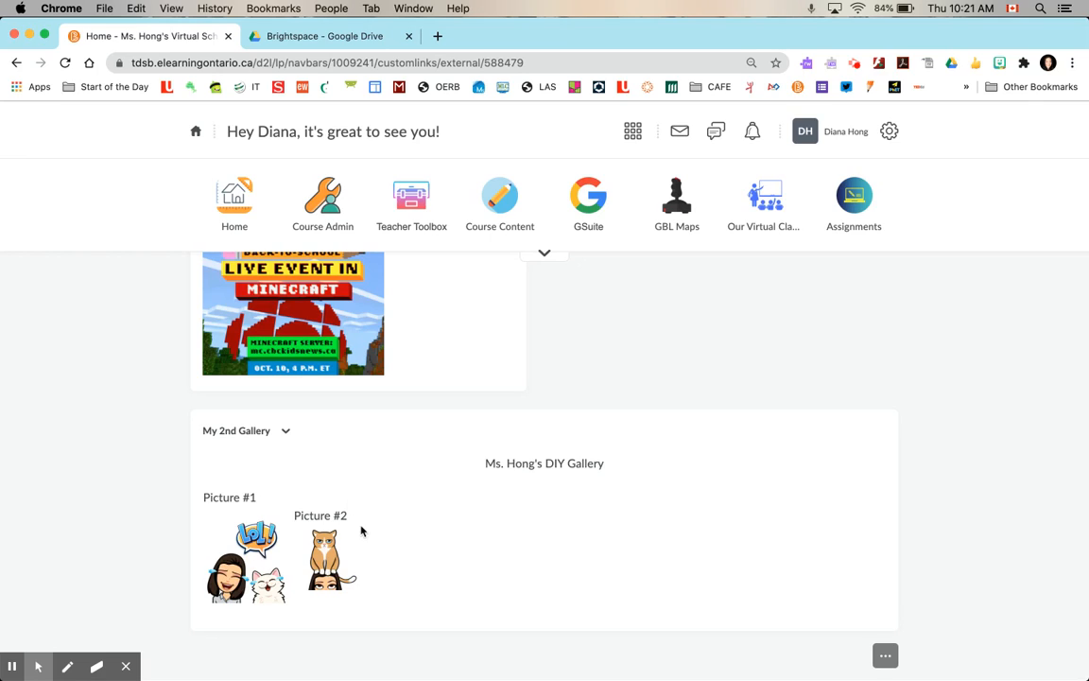
- Collapse the My 2nd Gallery, The Weather Network and CBC Kids News widgets on the course home page
click(285, 432)
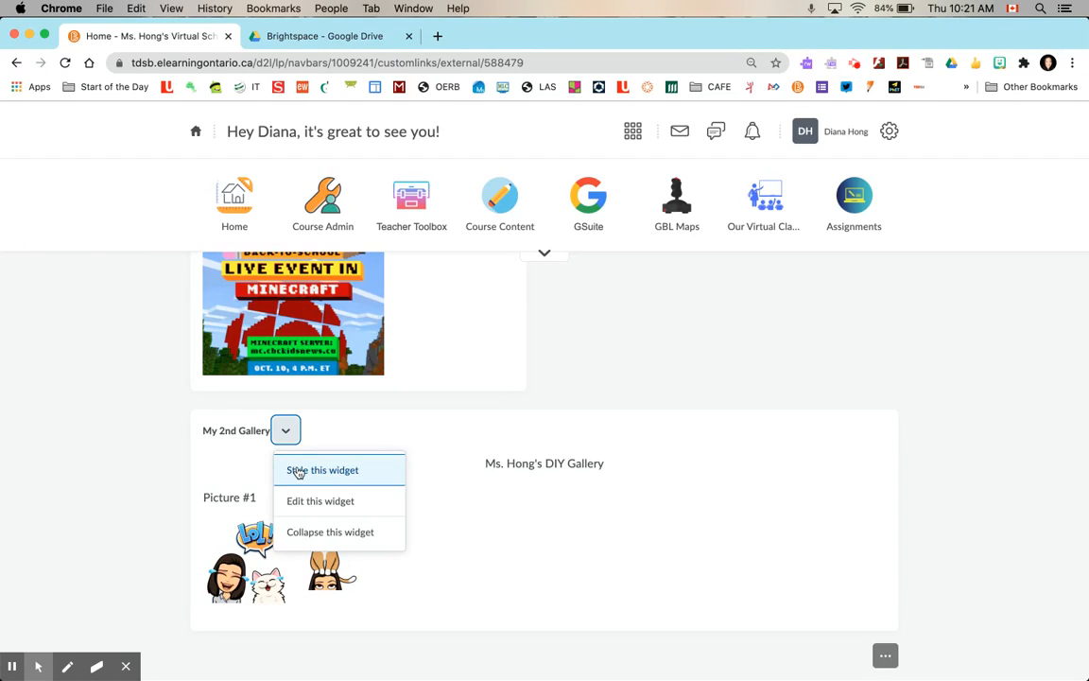
click(303, 533)
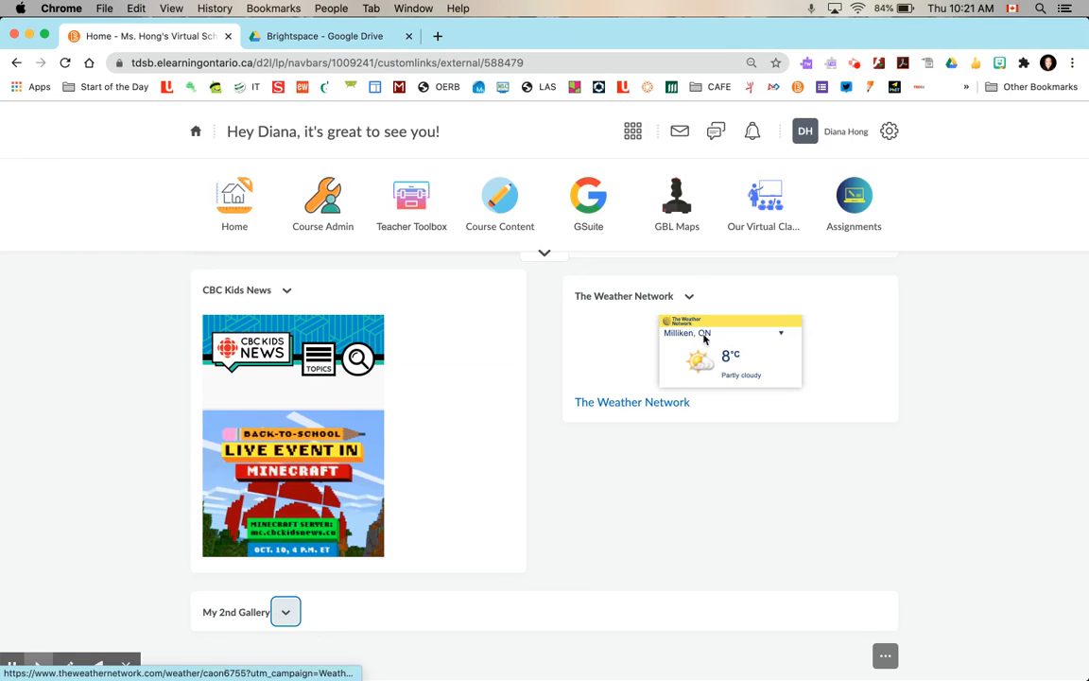
click(689, 296)
click(694, 400)
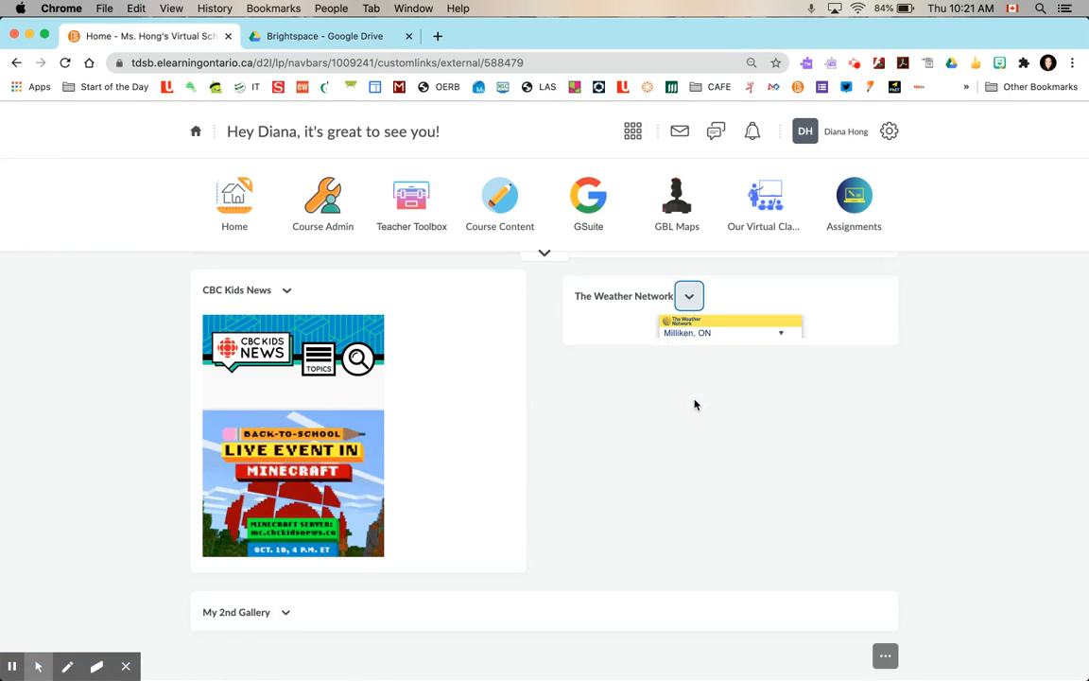
click(289, 291)
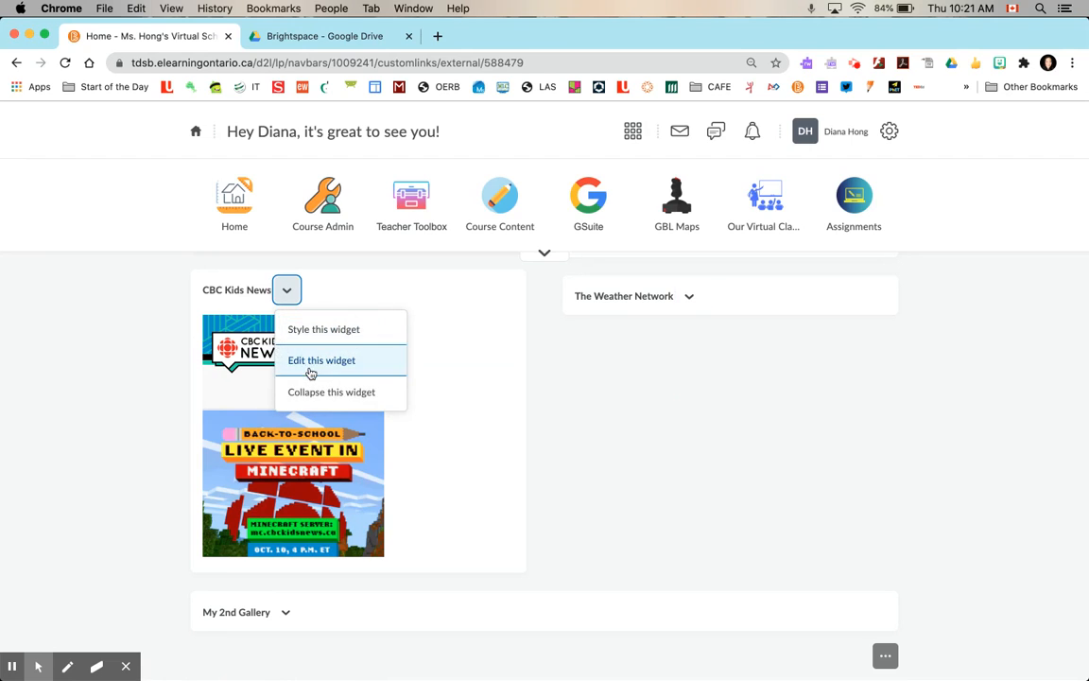
click(315, 390)
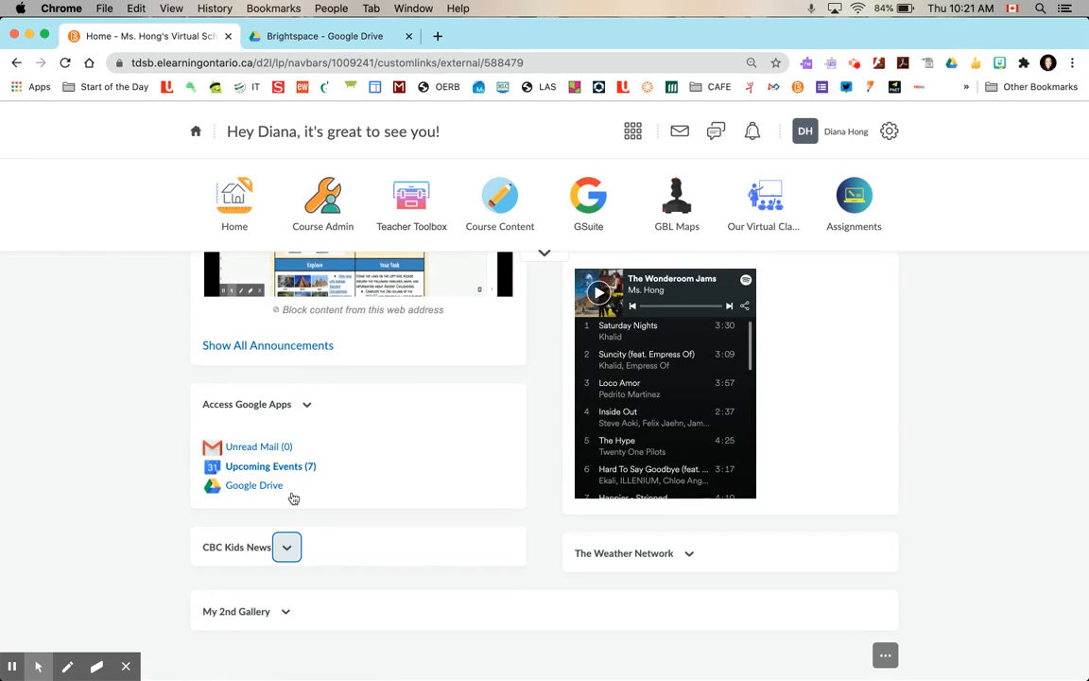
- Expand the My 2nd Gallery widget to show its pictures again
click(285, 613)
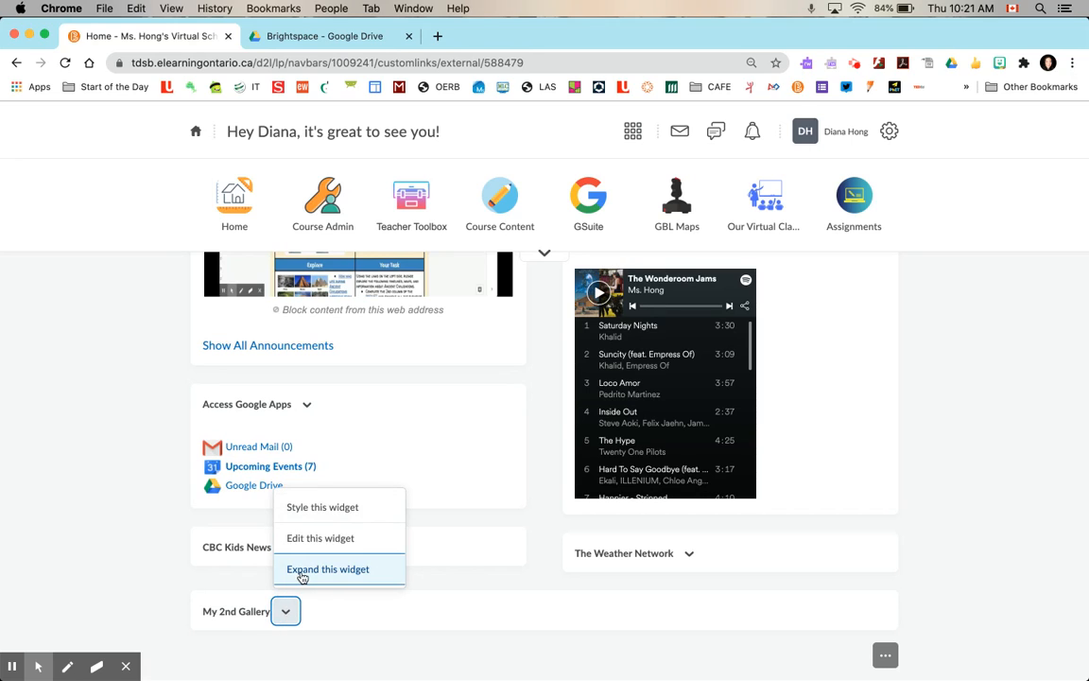
click(302, 570)
scroll(301, 577, down, 2)
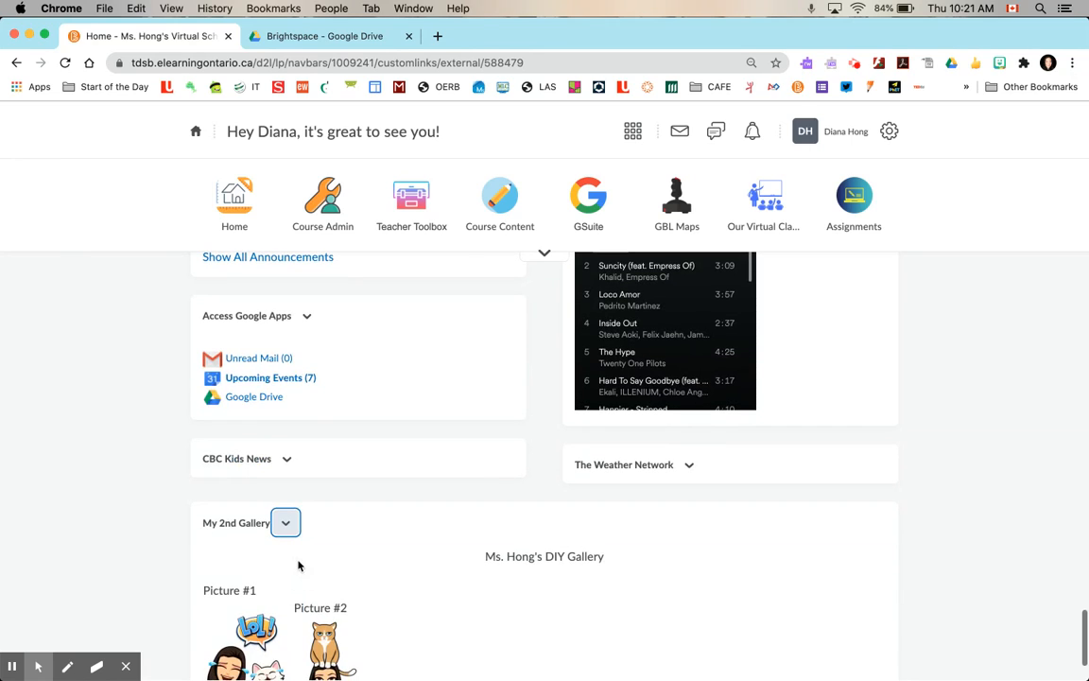
- Set the My 2nd Gallery widget's style to prohibit minimizing, and save the widget settings
click(286, 522)
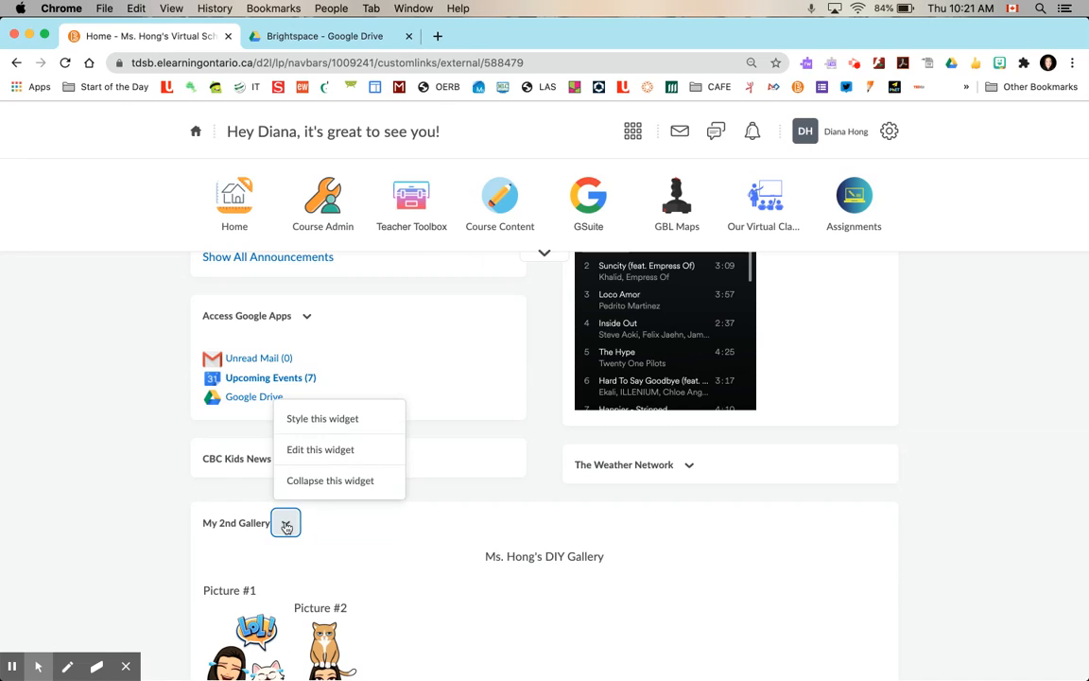
click(297, 422)
click(403, 219)
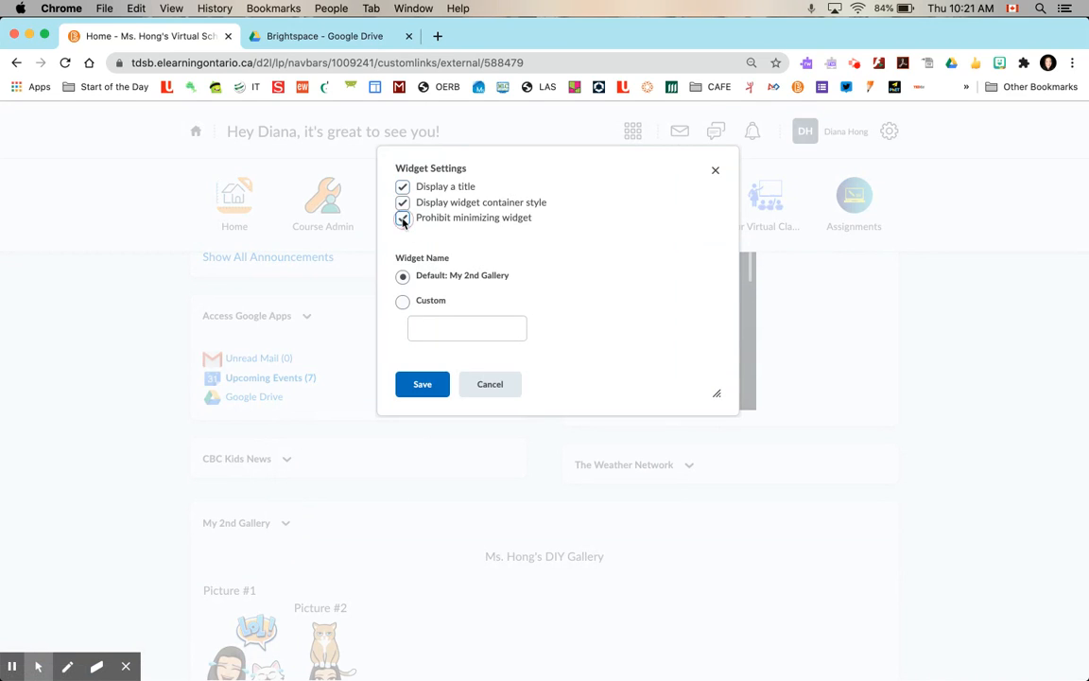
click(426, 384)
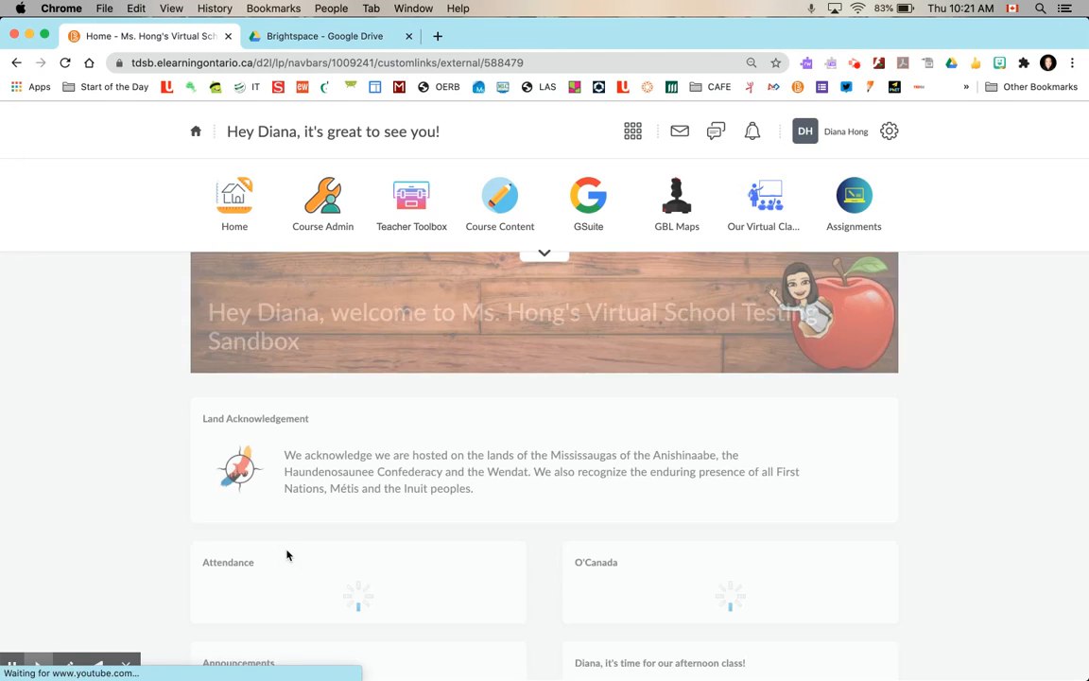
- Open the My 2nd Gallery widget's options on the reloaded home page to check whether collapsing is still offered
scroll(288, 555, down, 15)
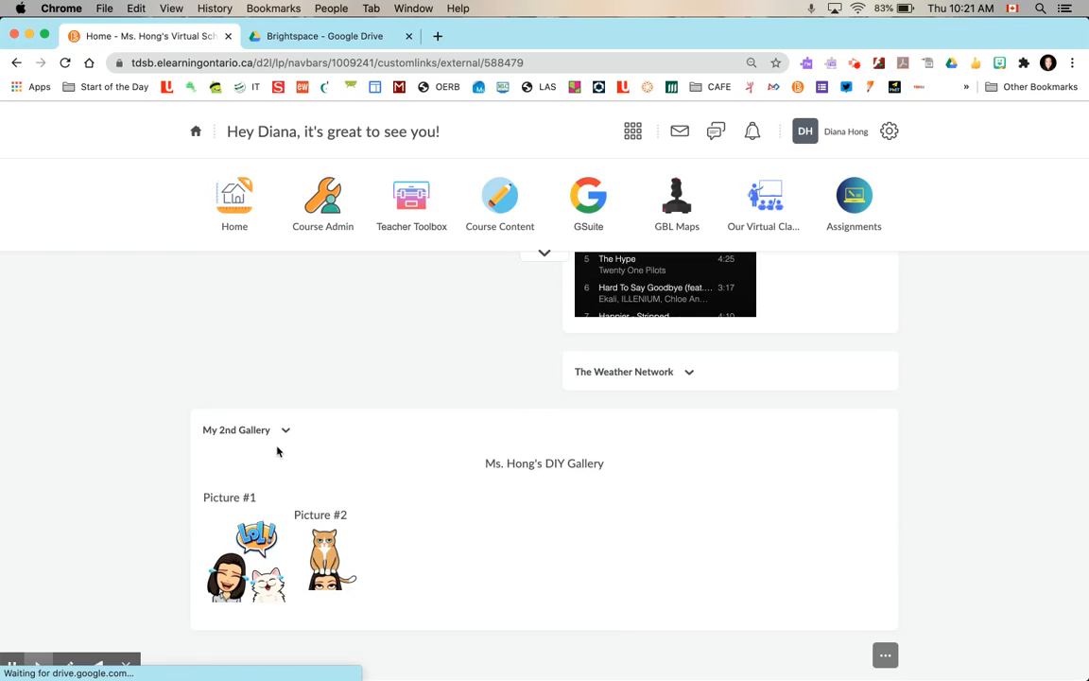
click(288, 432)
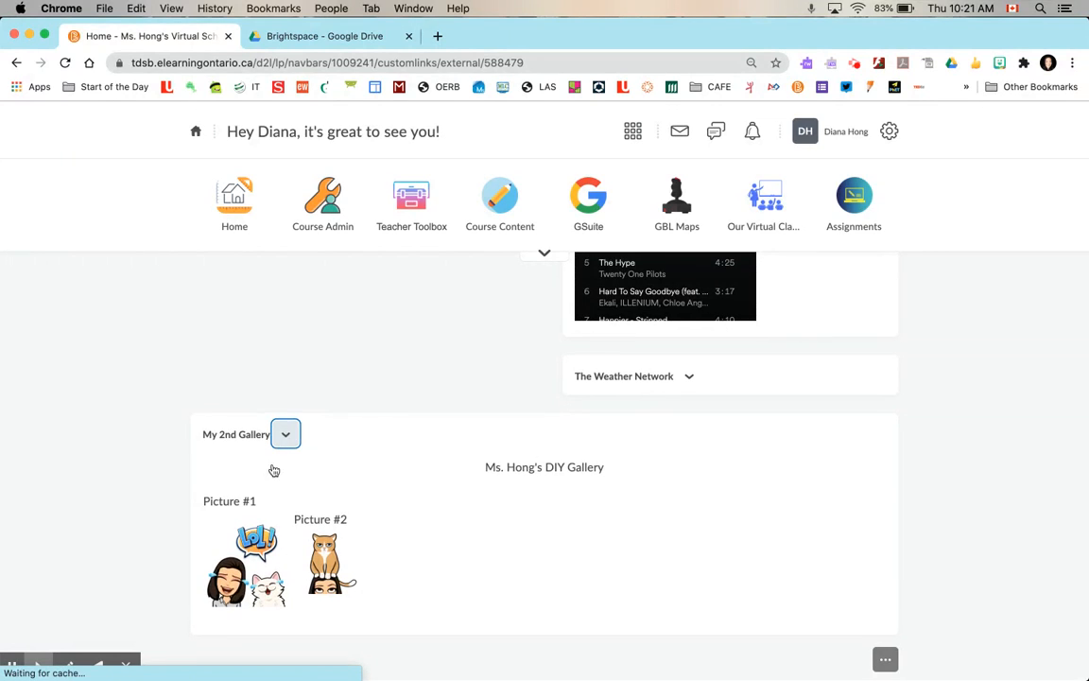